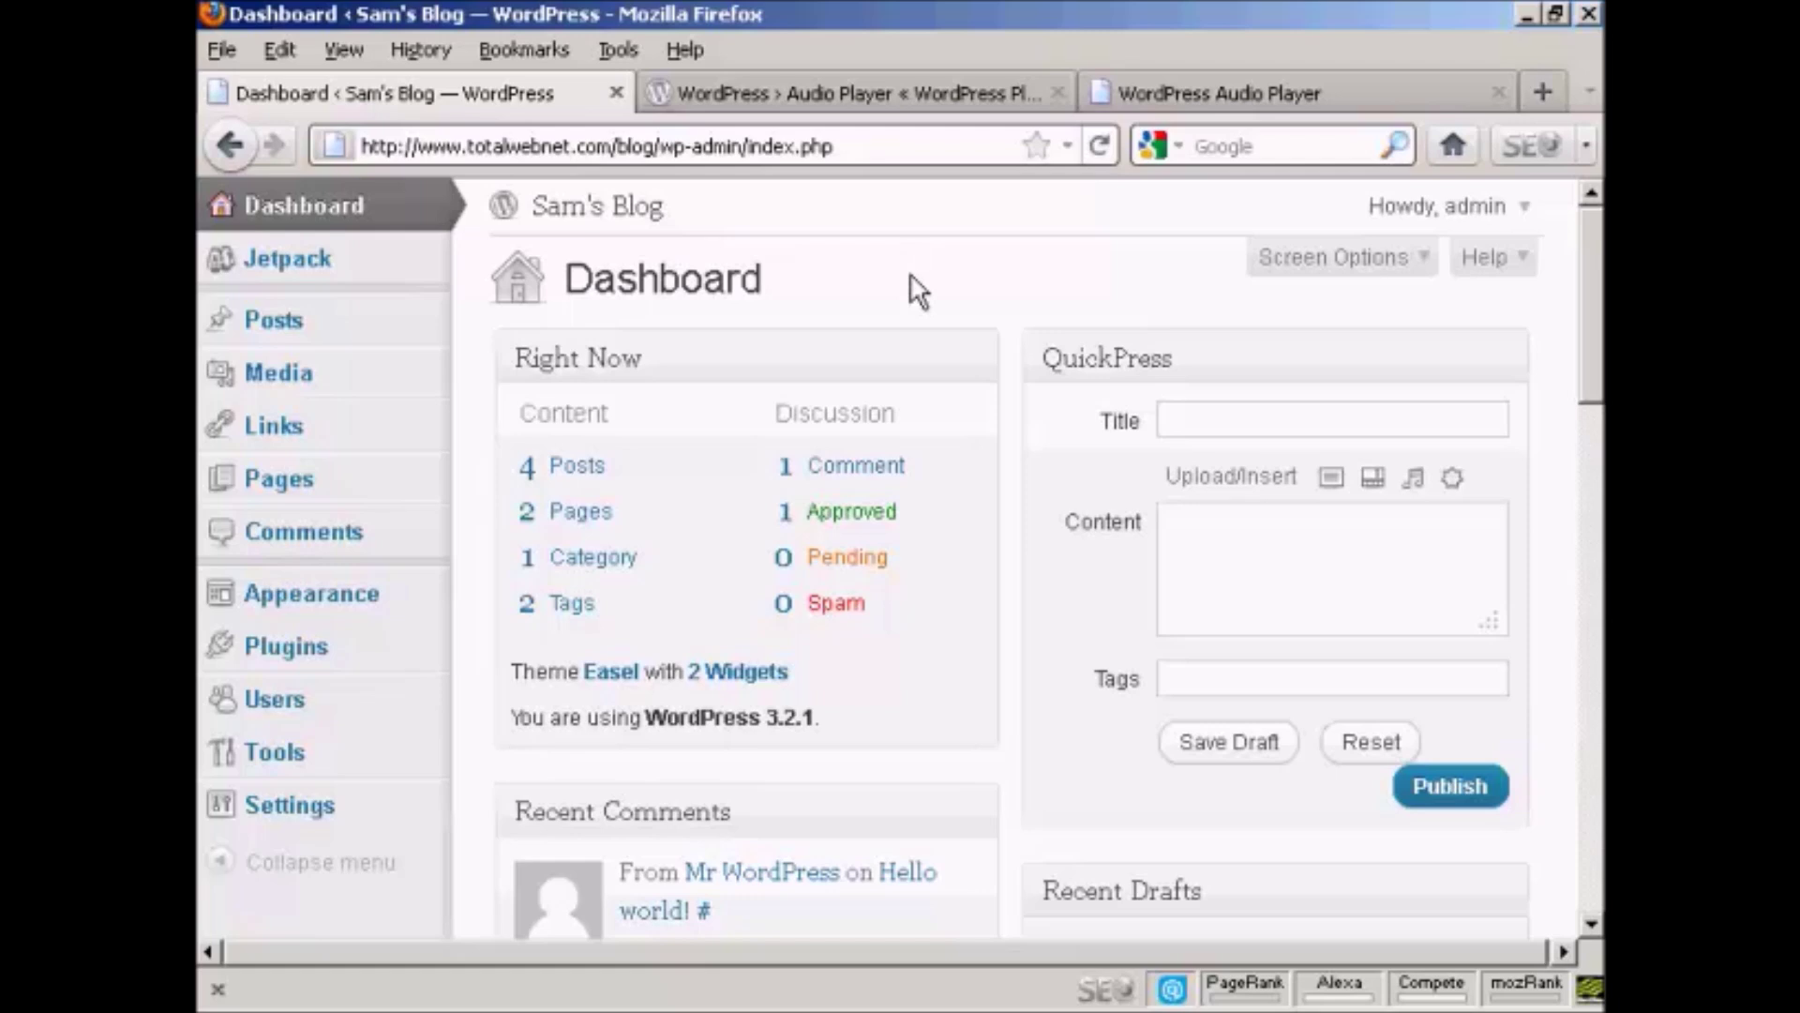
- Review the Audio Player plugin's directory page, project website and the installed plugins list
click(885, 94)
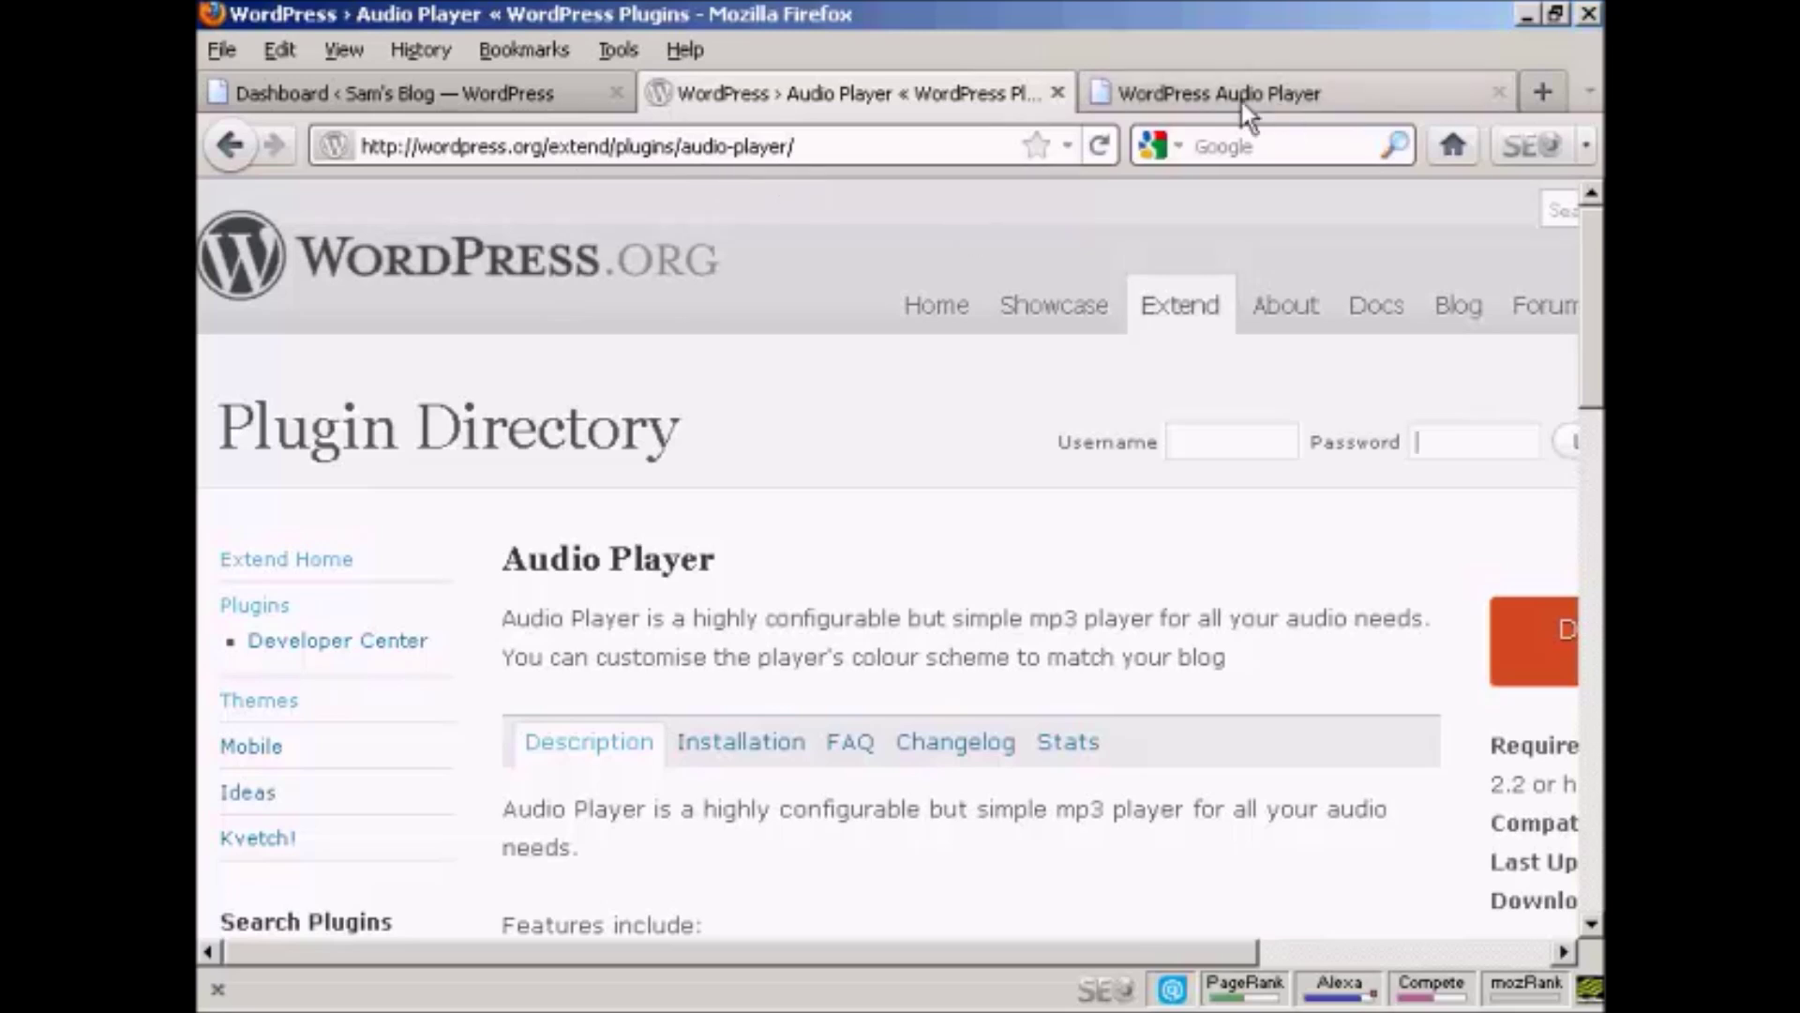
click(1267, 90)
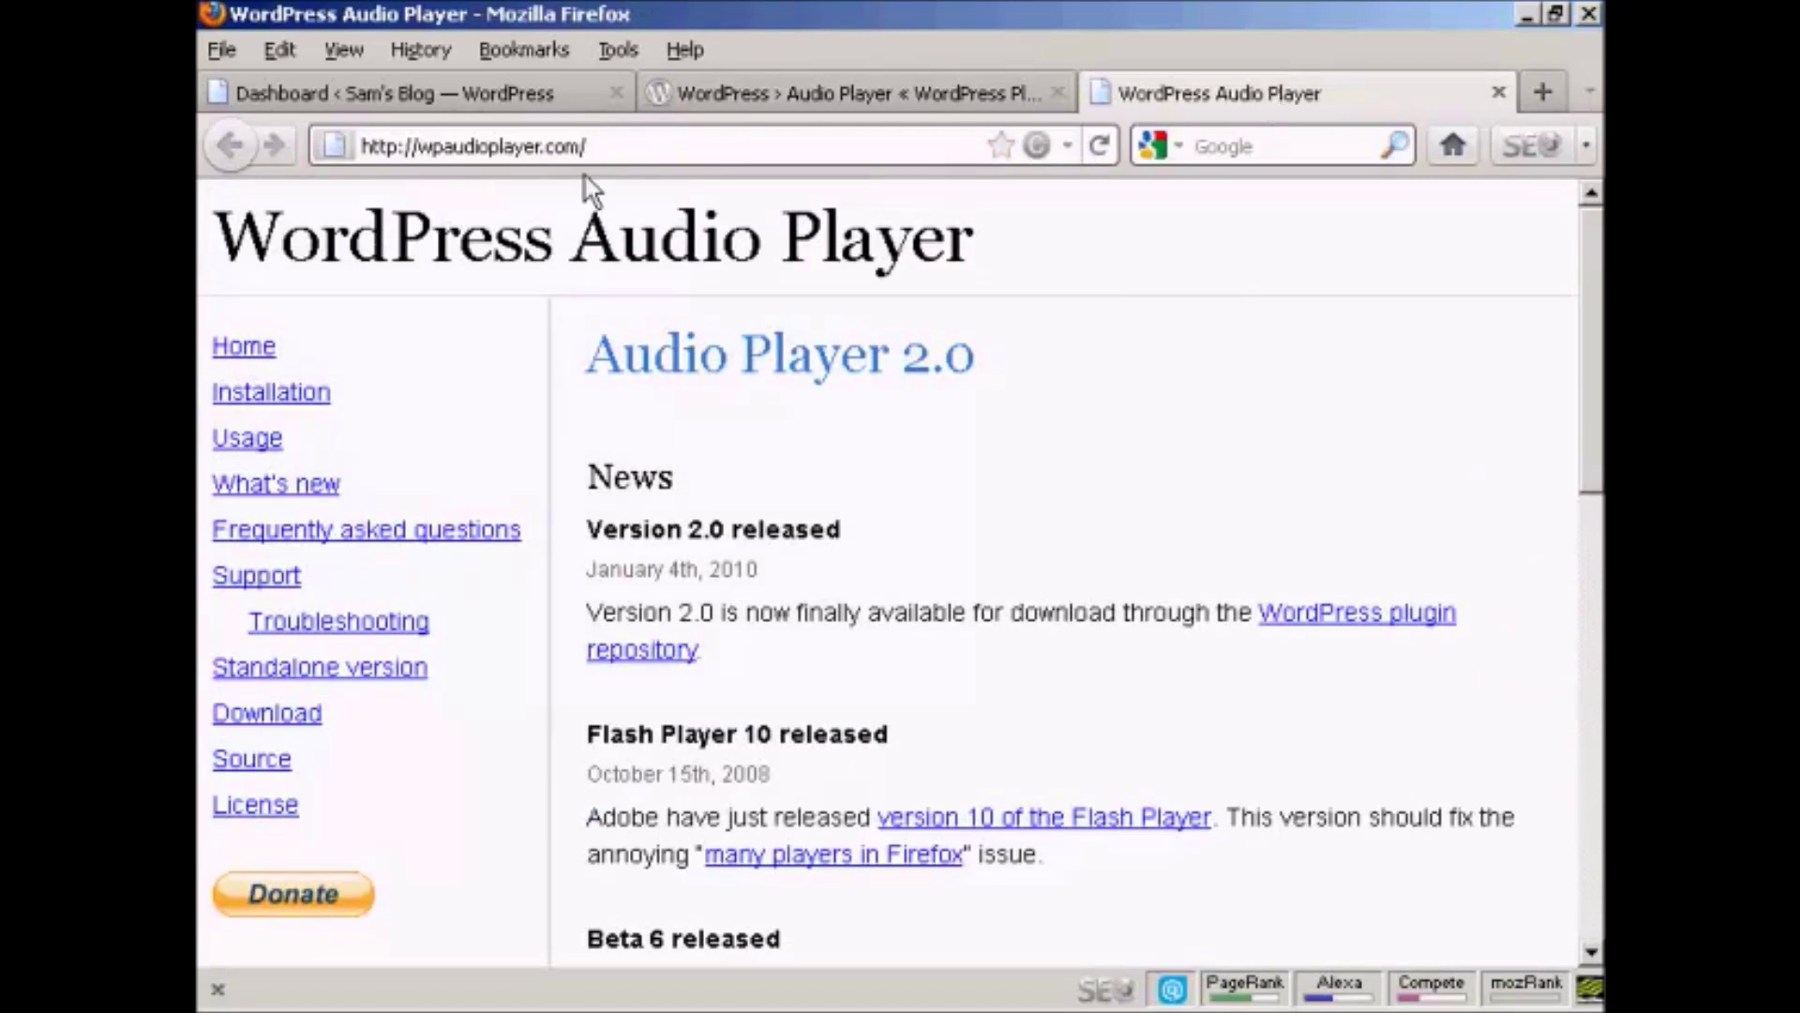
click(326, 98)
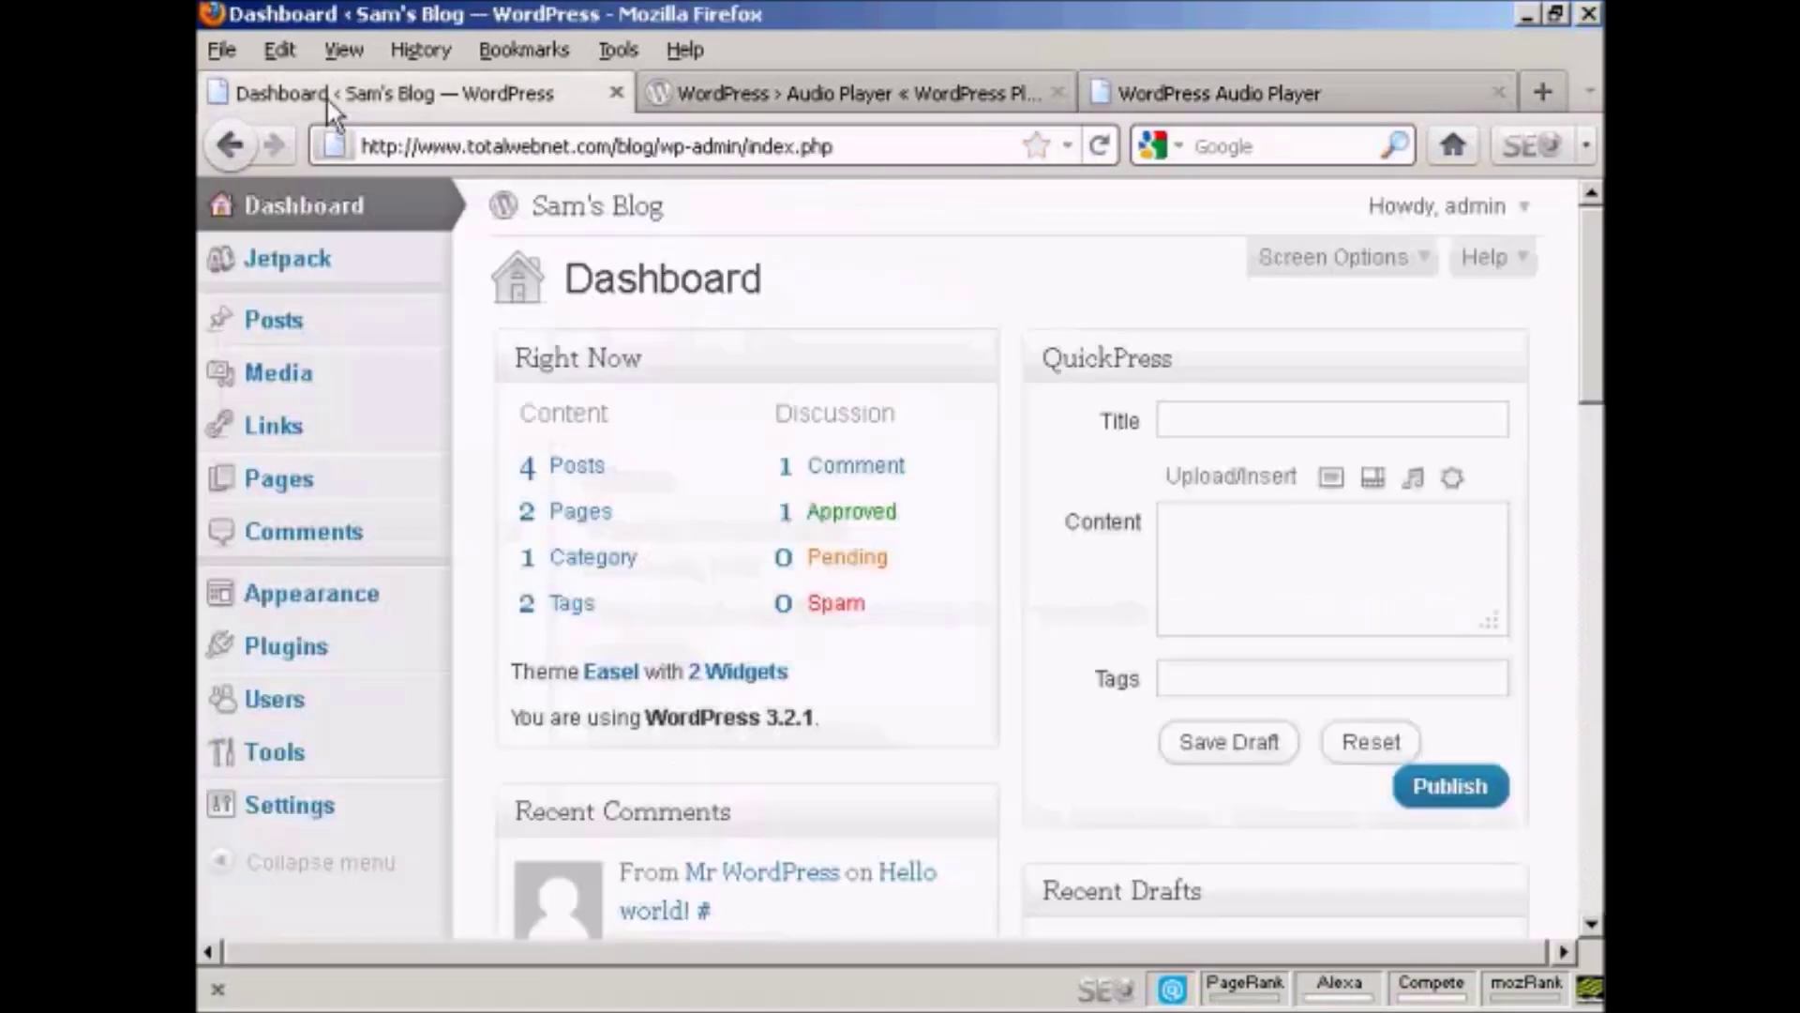
click(294, 658)
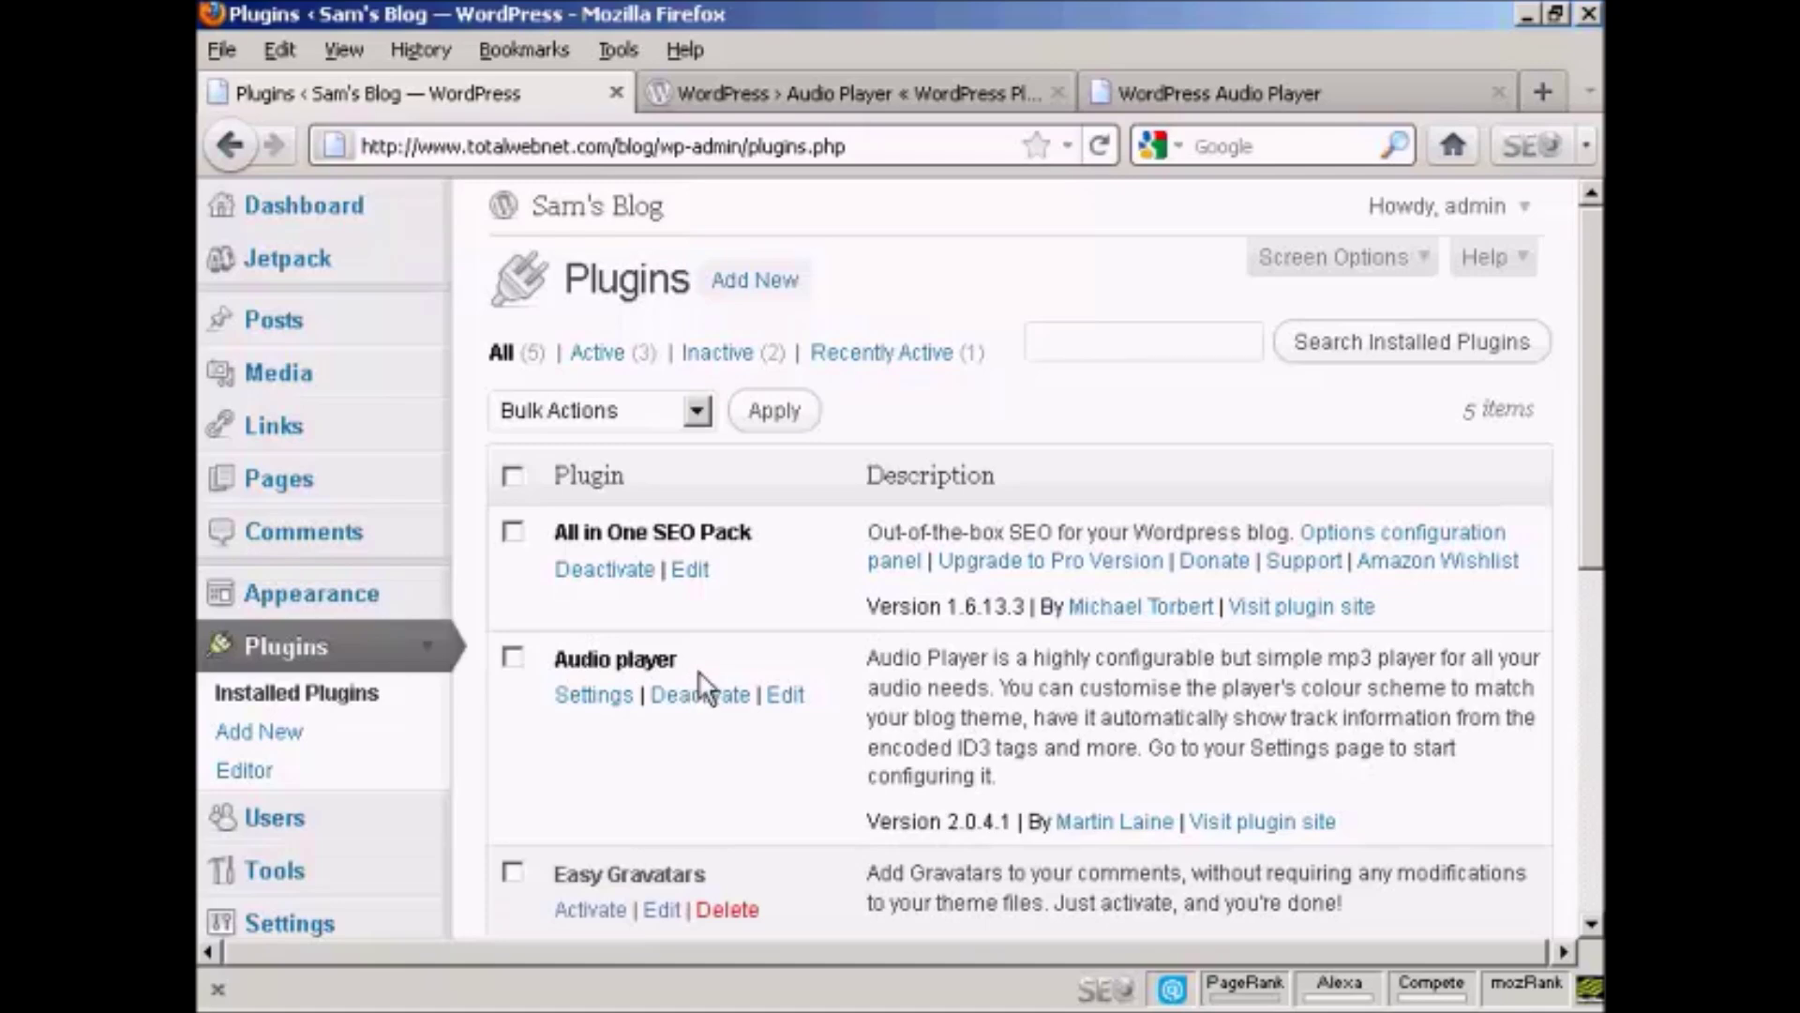
click(354, 227)
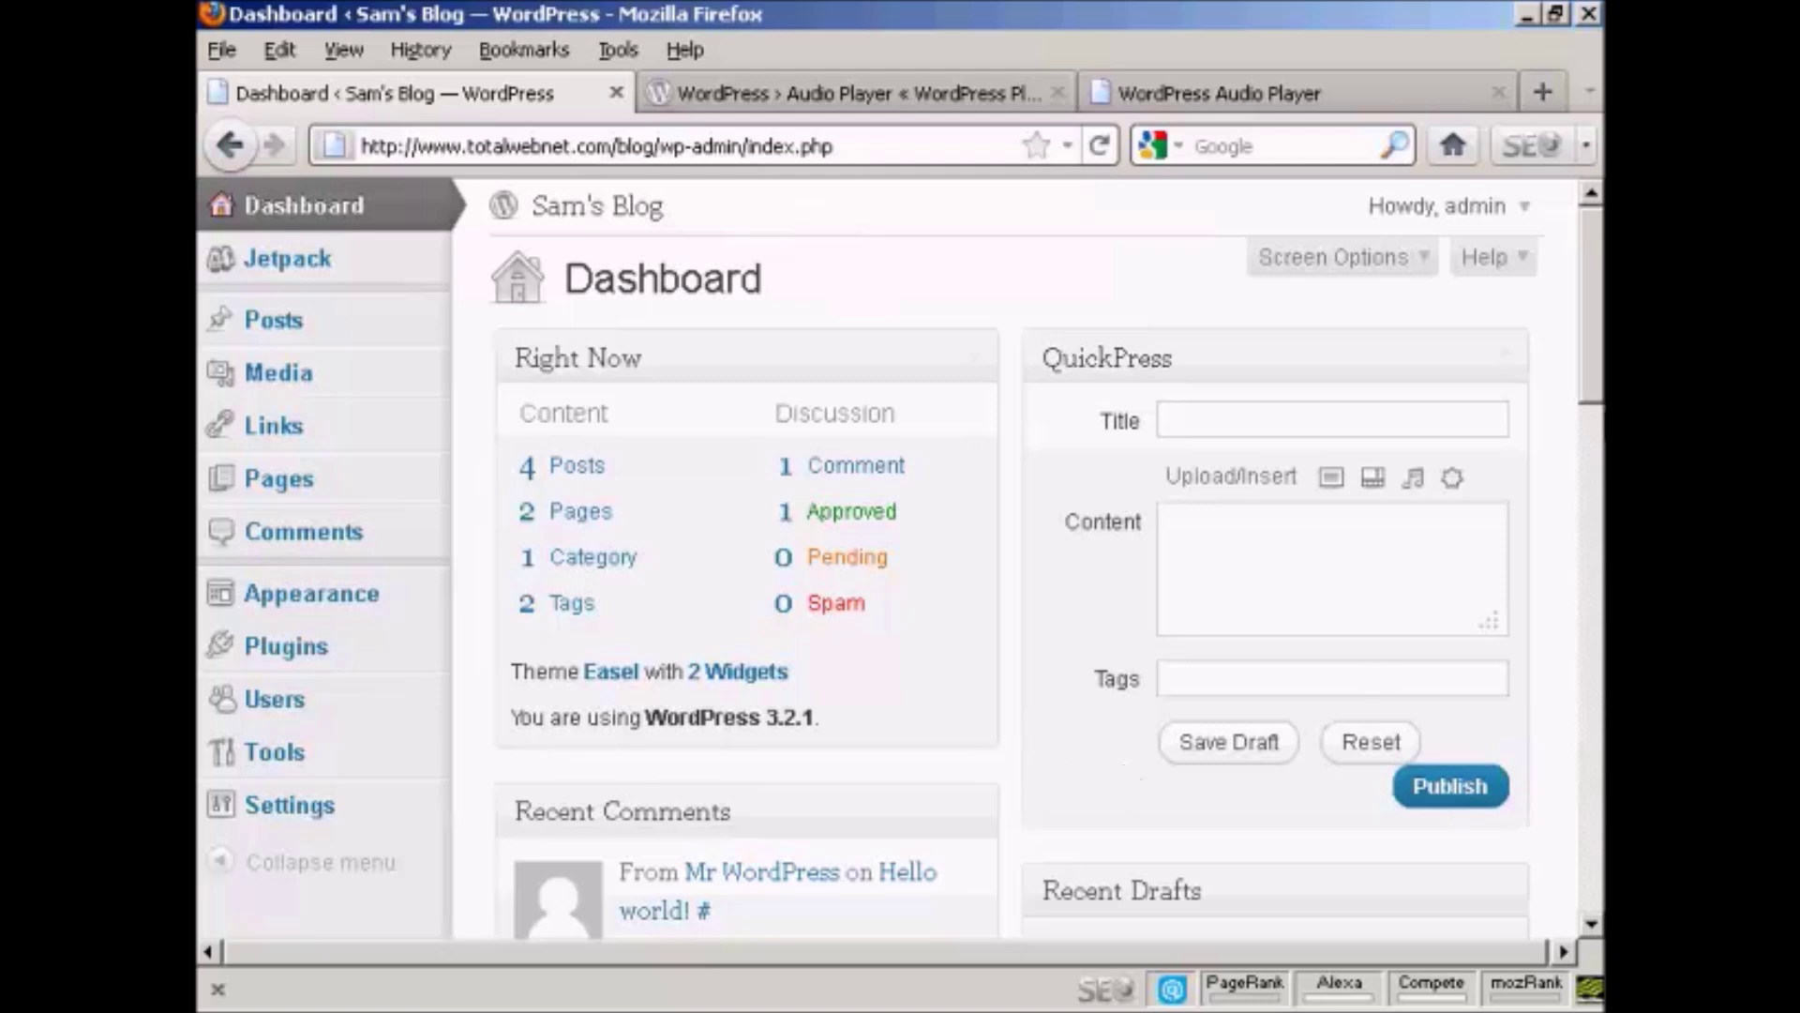
- Fill QuickPress with title 'Great new band', body 'Heard this band live last night!' and tags 'rock music,new'
click(1187, 419)
text(Great new band)
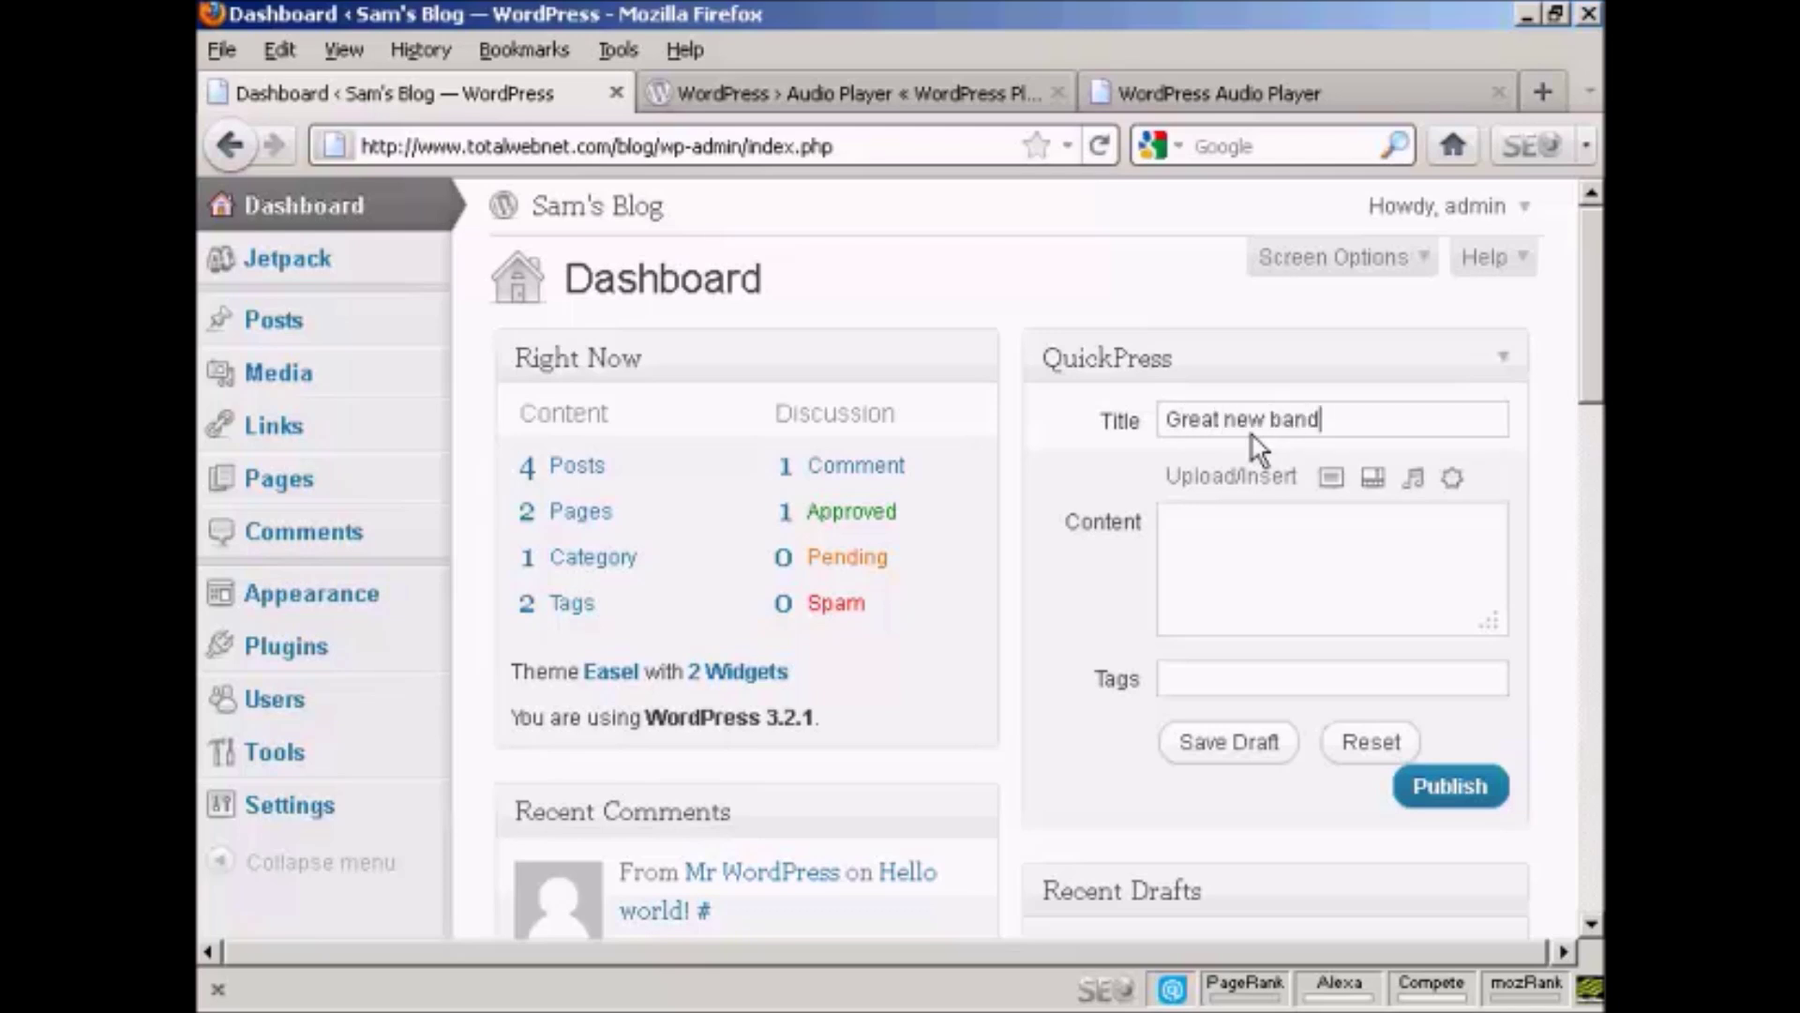
click(1203, 531)
text(Heard this band live)
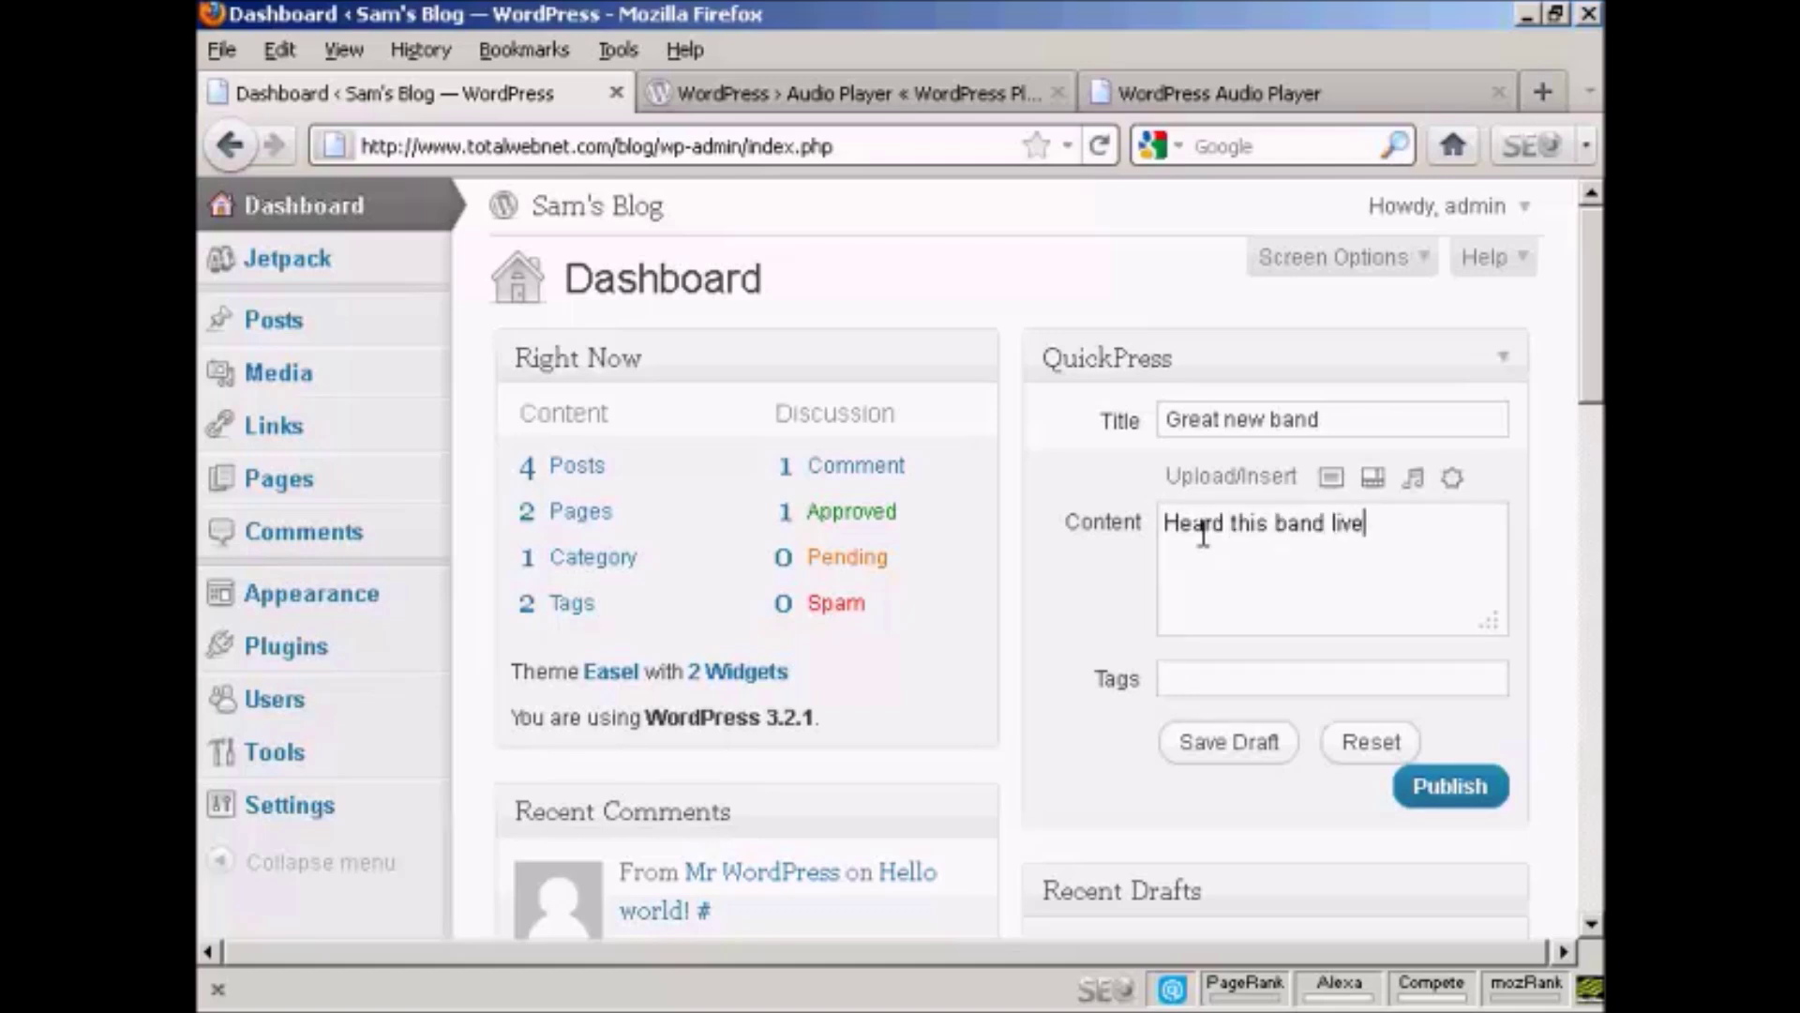
text( last night)
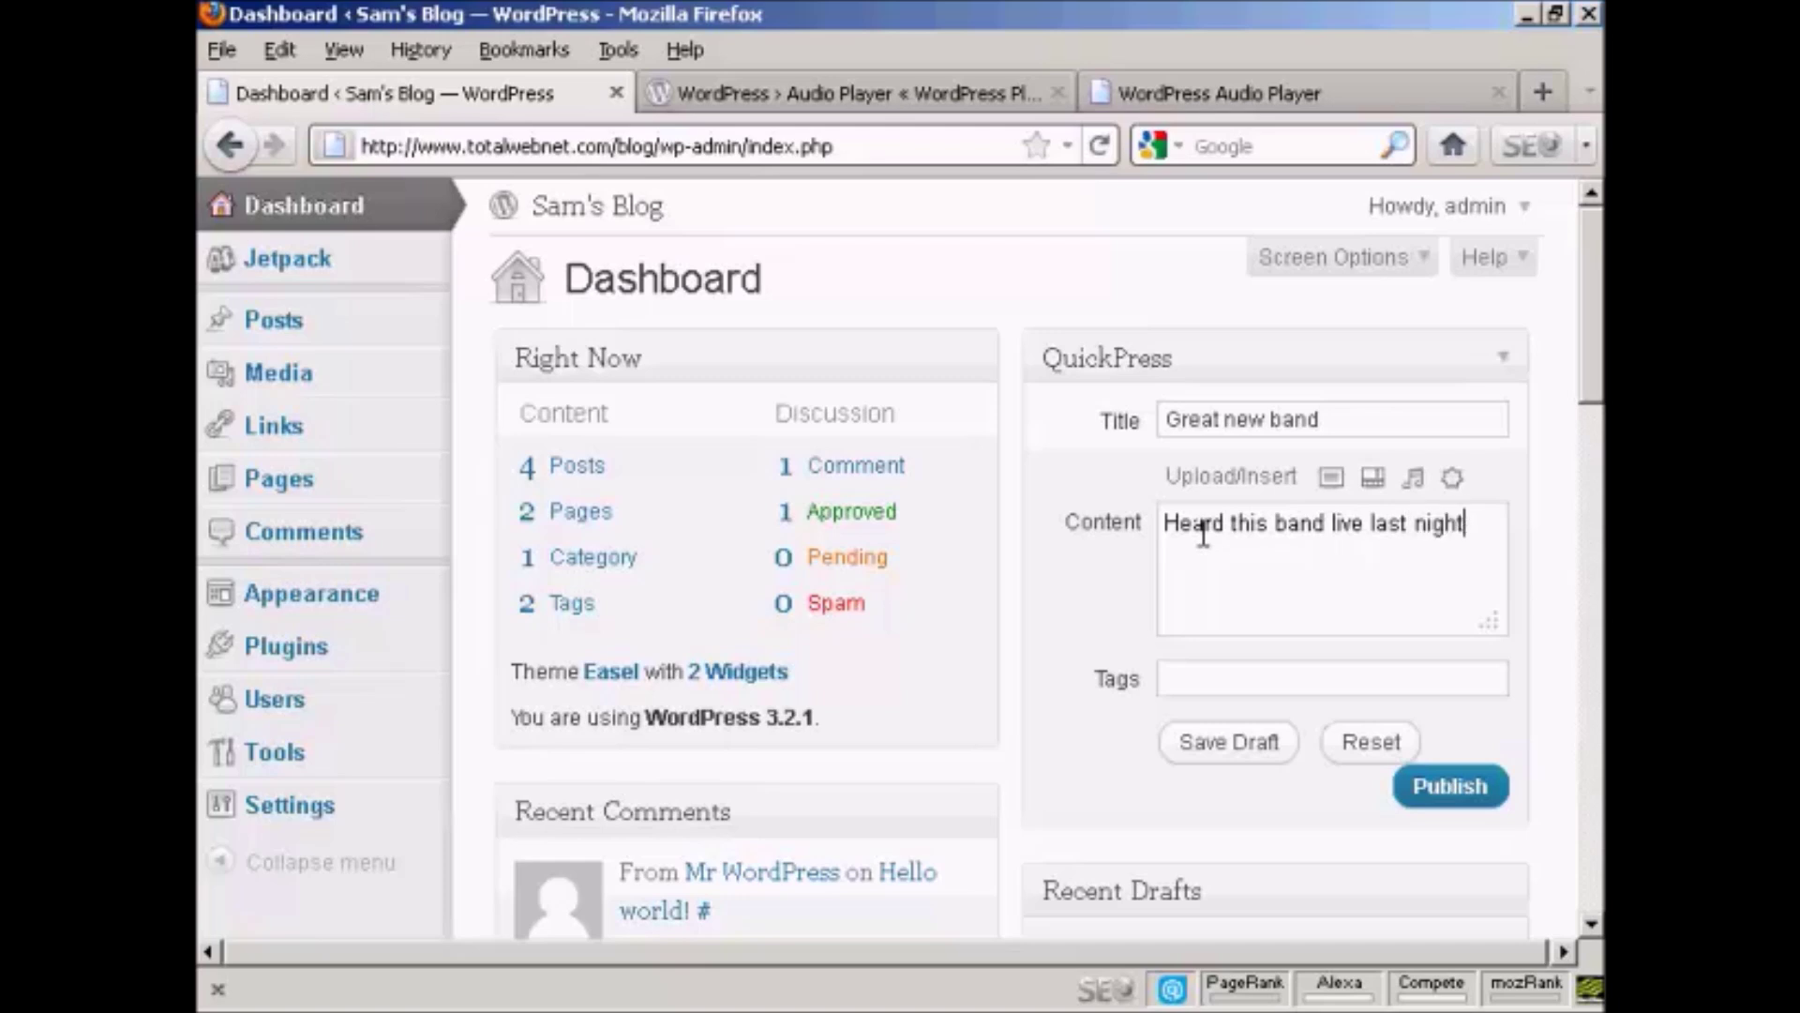
text(!)
click(1181, 685)
text(rock music,new)
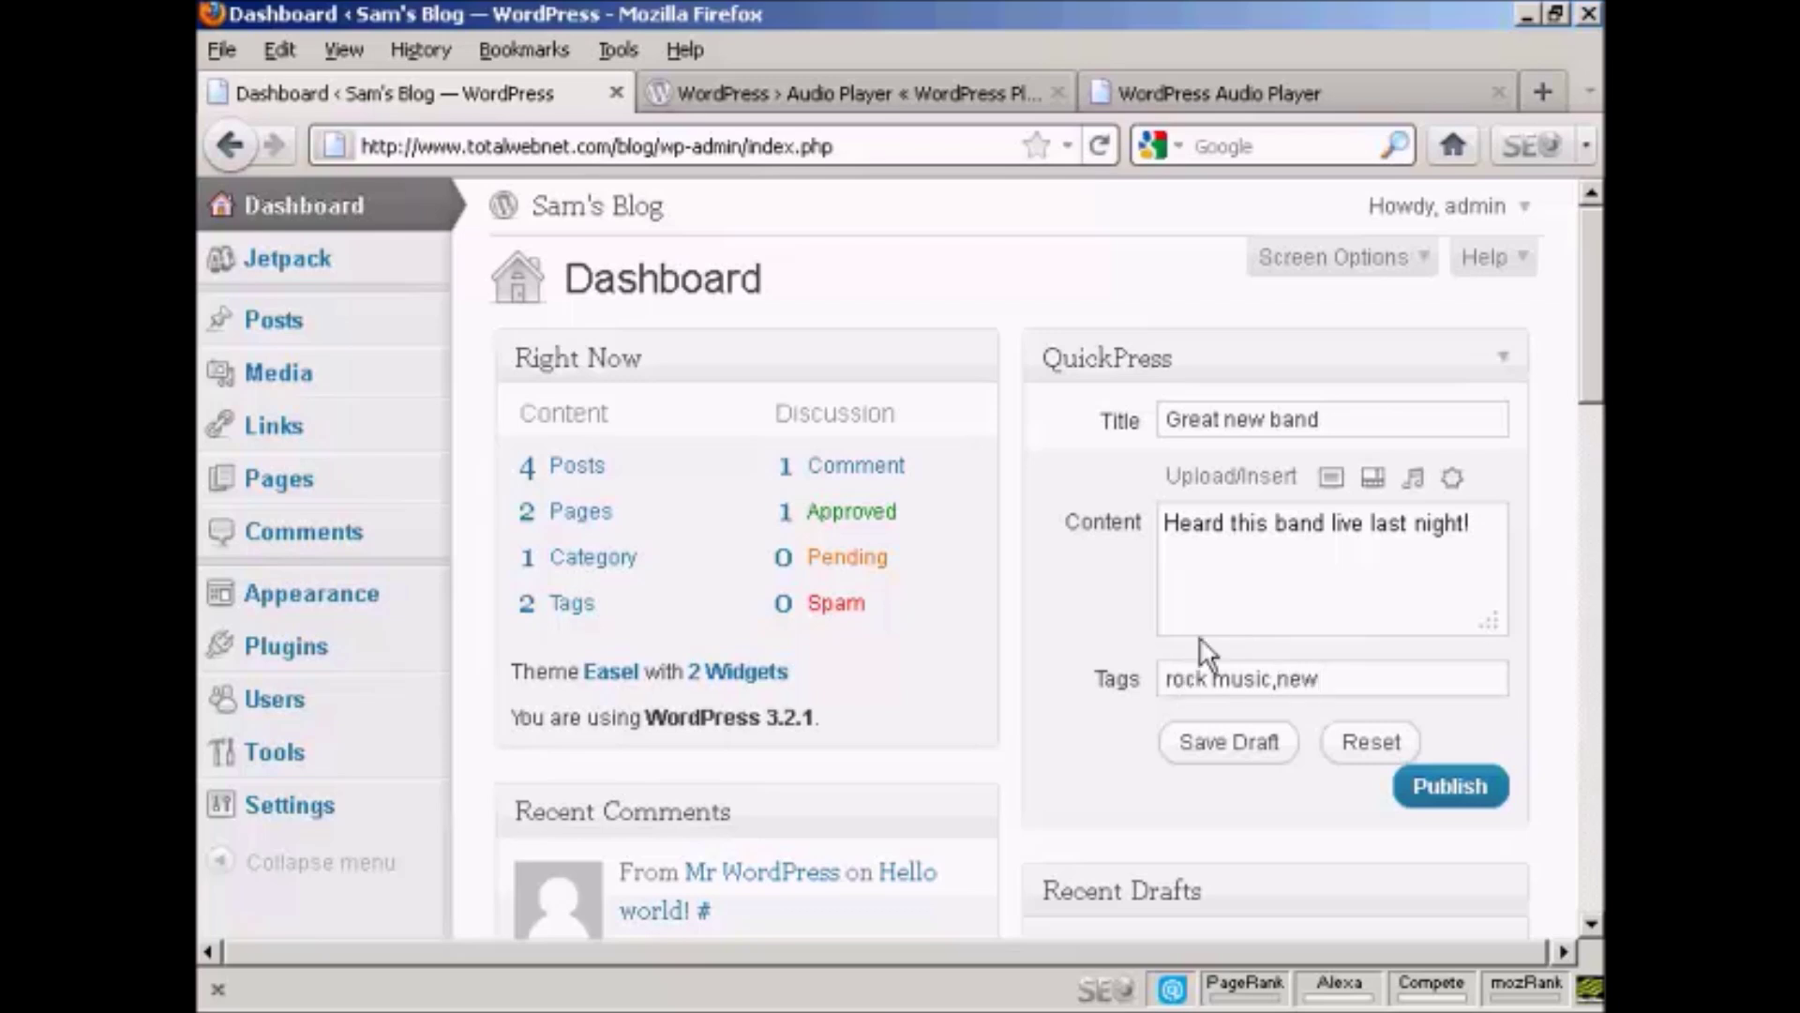
- Add a new line after the body sentence and bring up the Add Audio window
click(1215, 539)
click(1490, 544)
key(Return)
click(1415, 482)
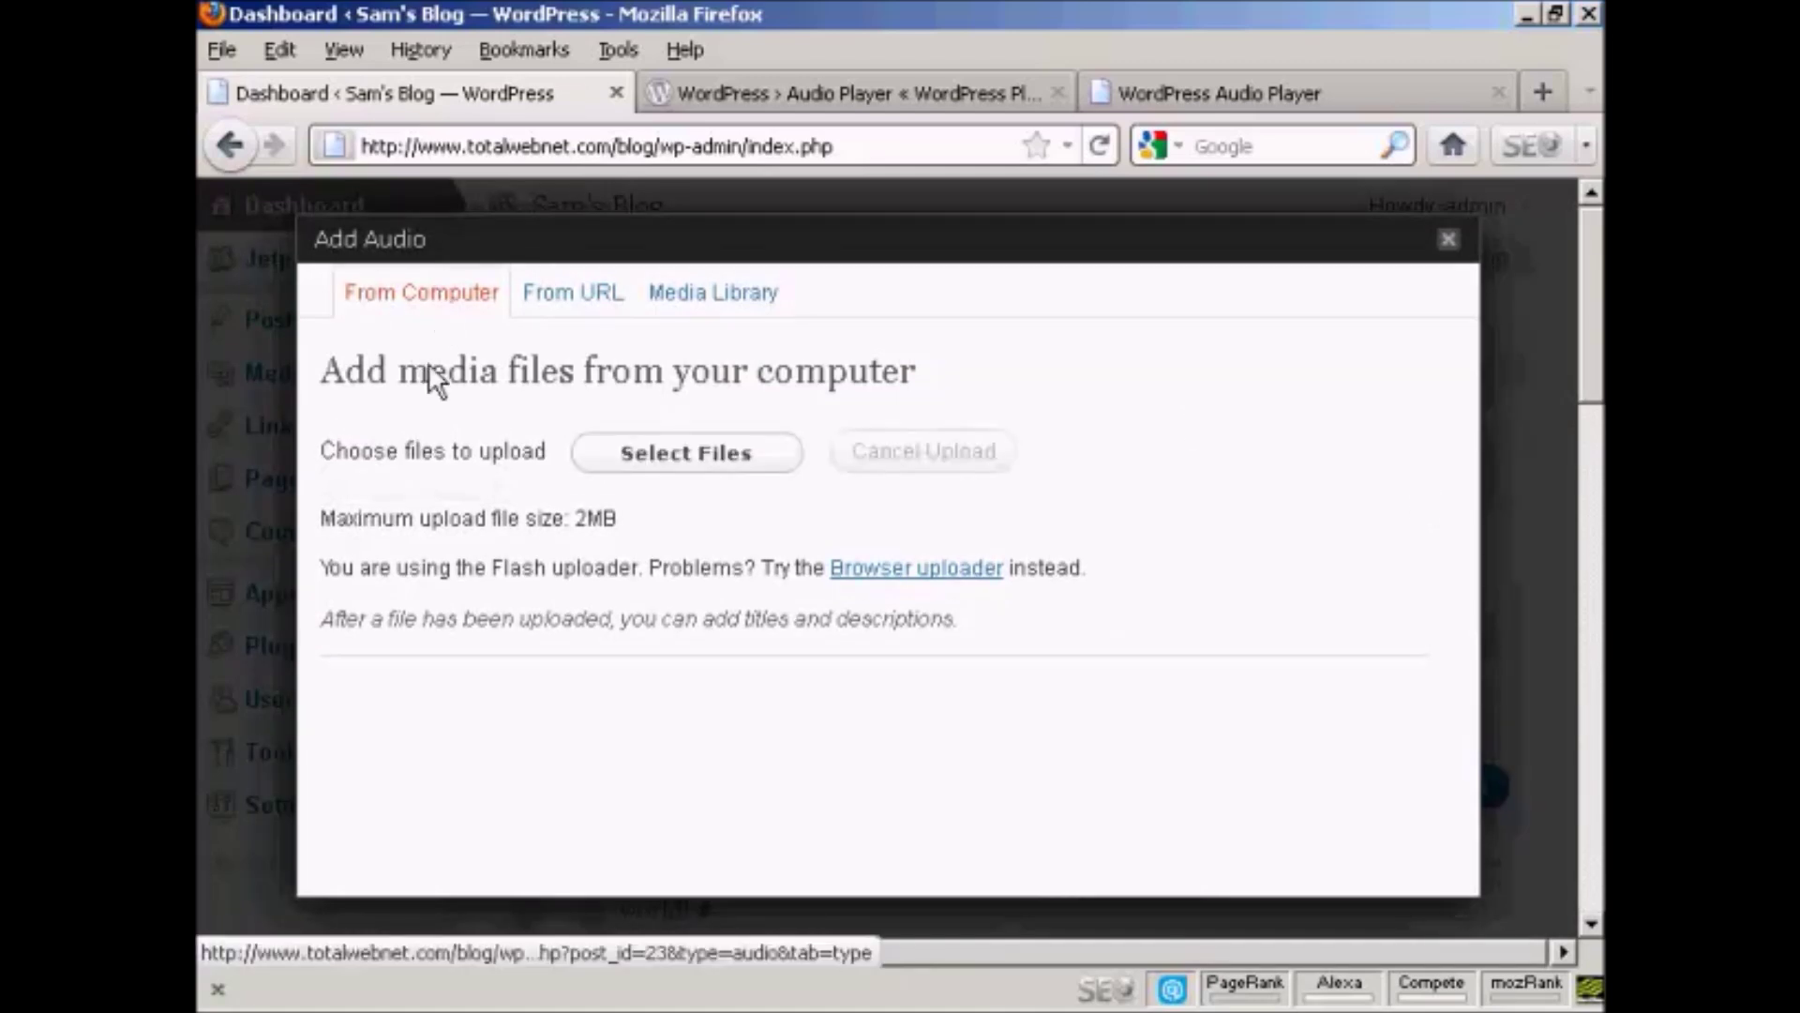
- Check the From URL and Media Library options, then return to the From Computer upload pane
click(590, 296)
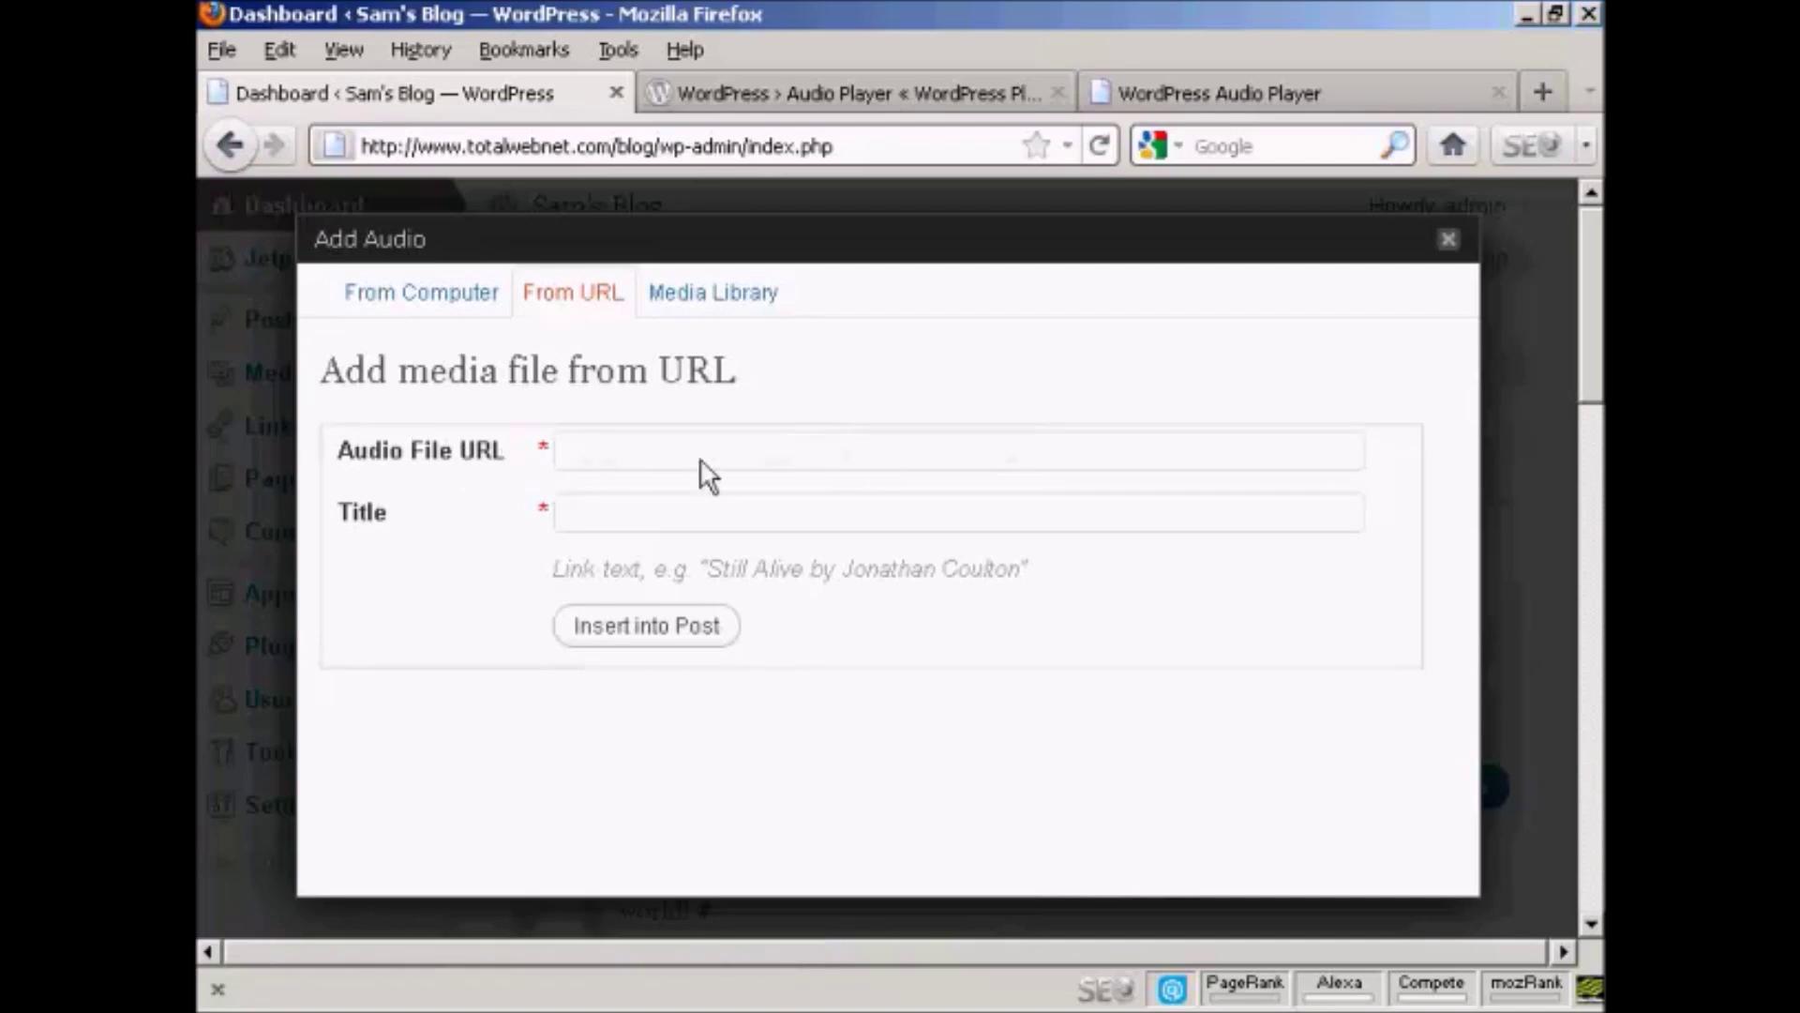
click(753, 316)
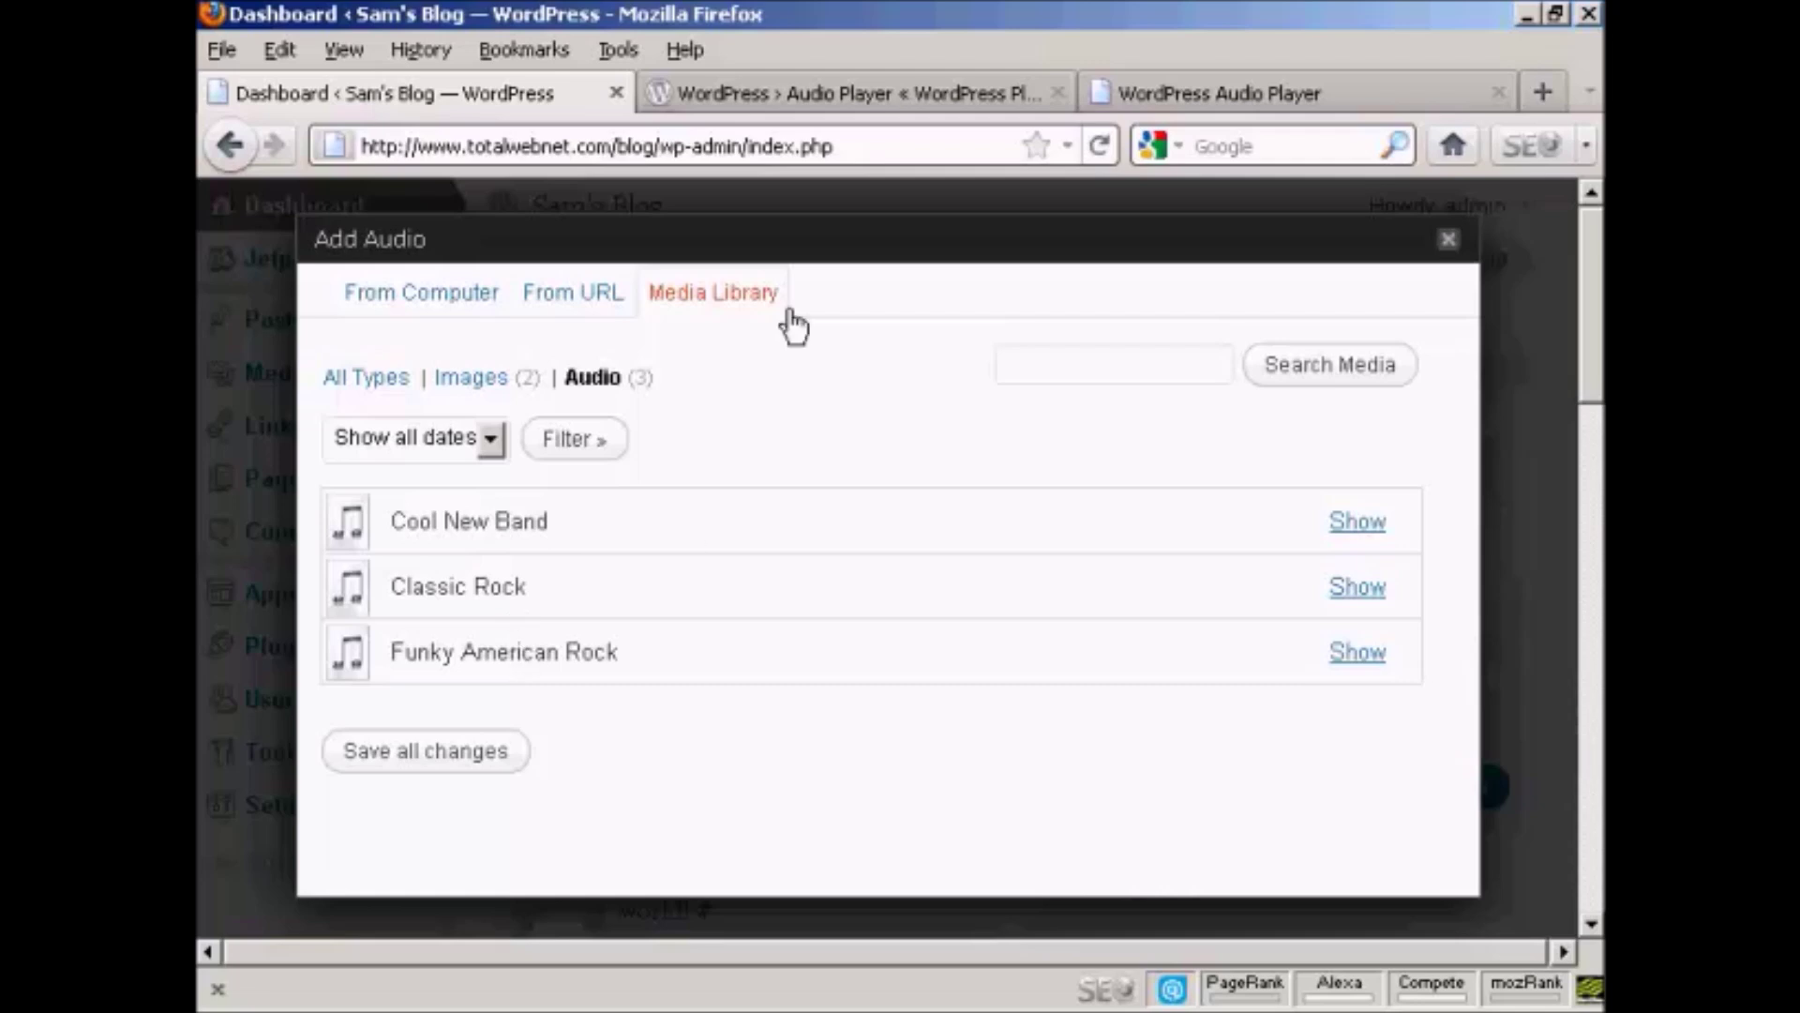
click(422, 309)
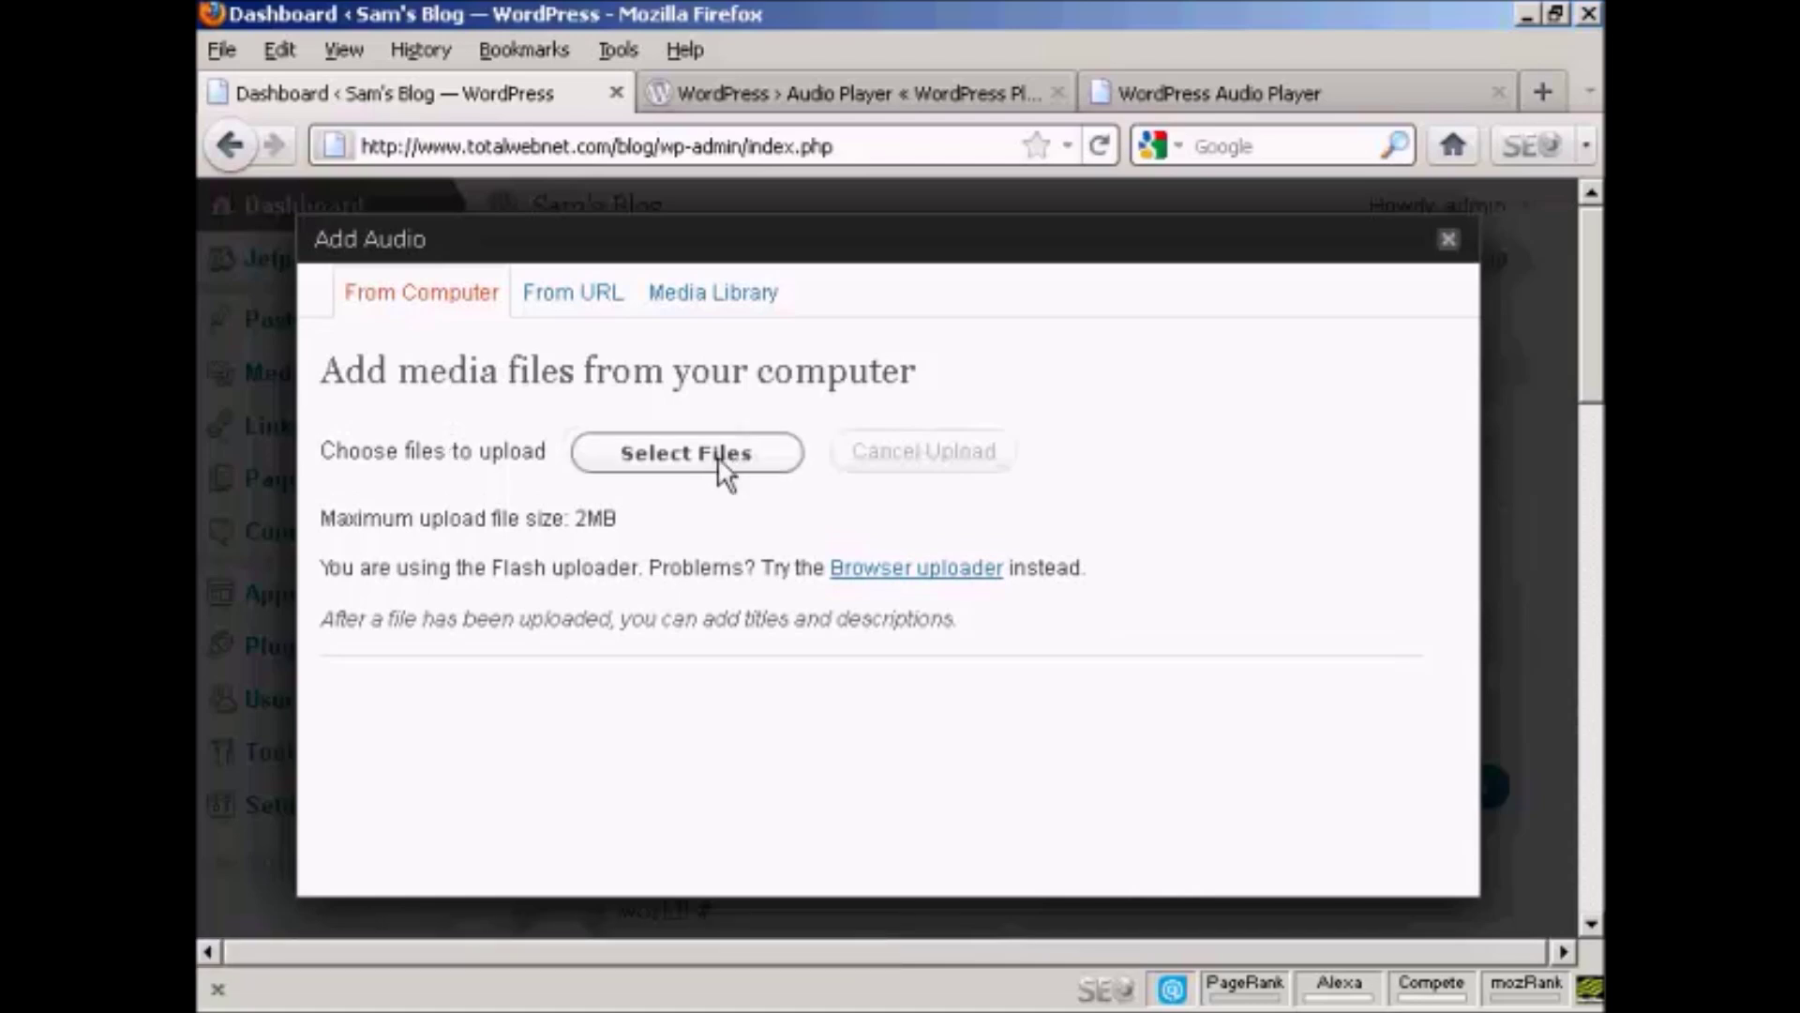
- Pick Great Rock Sound.mp3 from the Audio folder and upload it
click(717, 455)
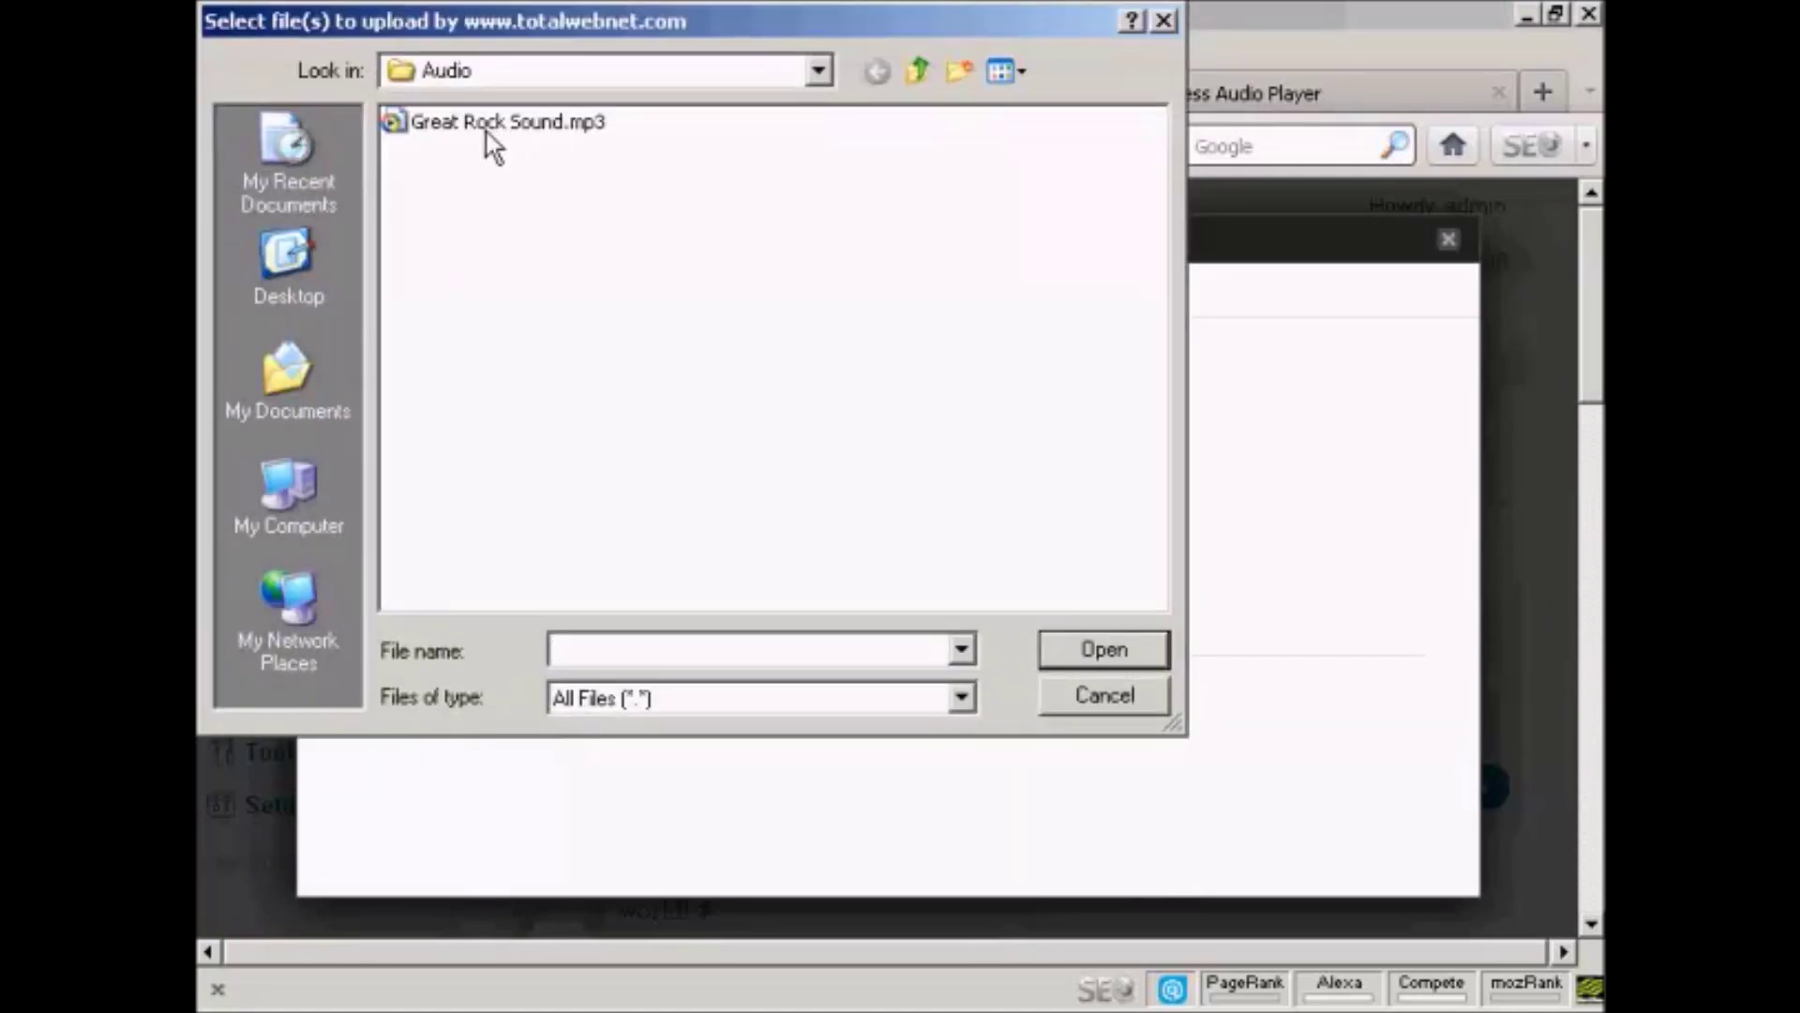
click(562, 124)
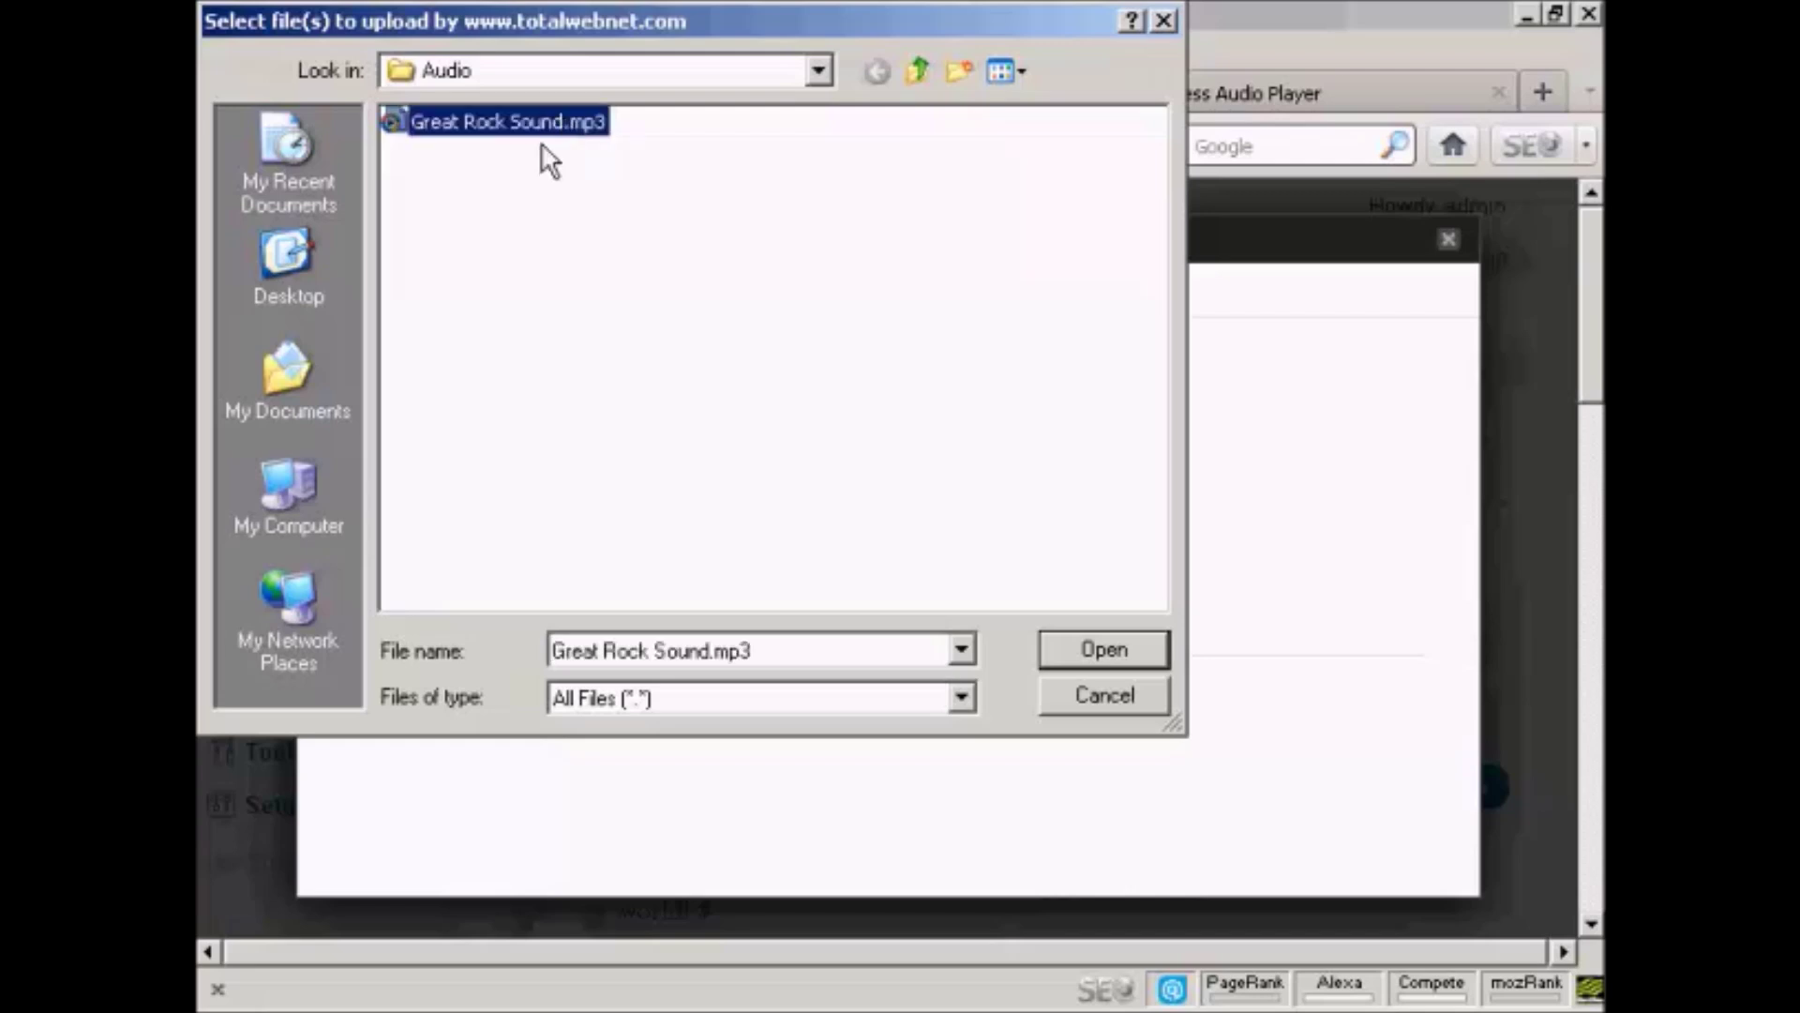
click(1130, 644)
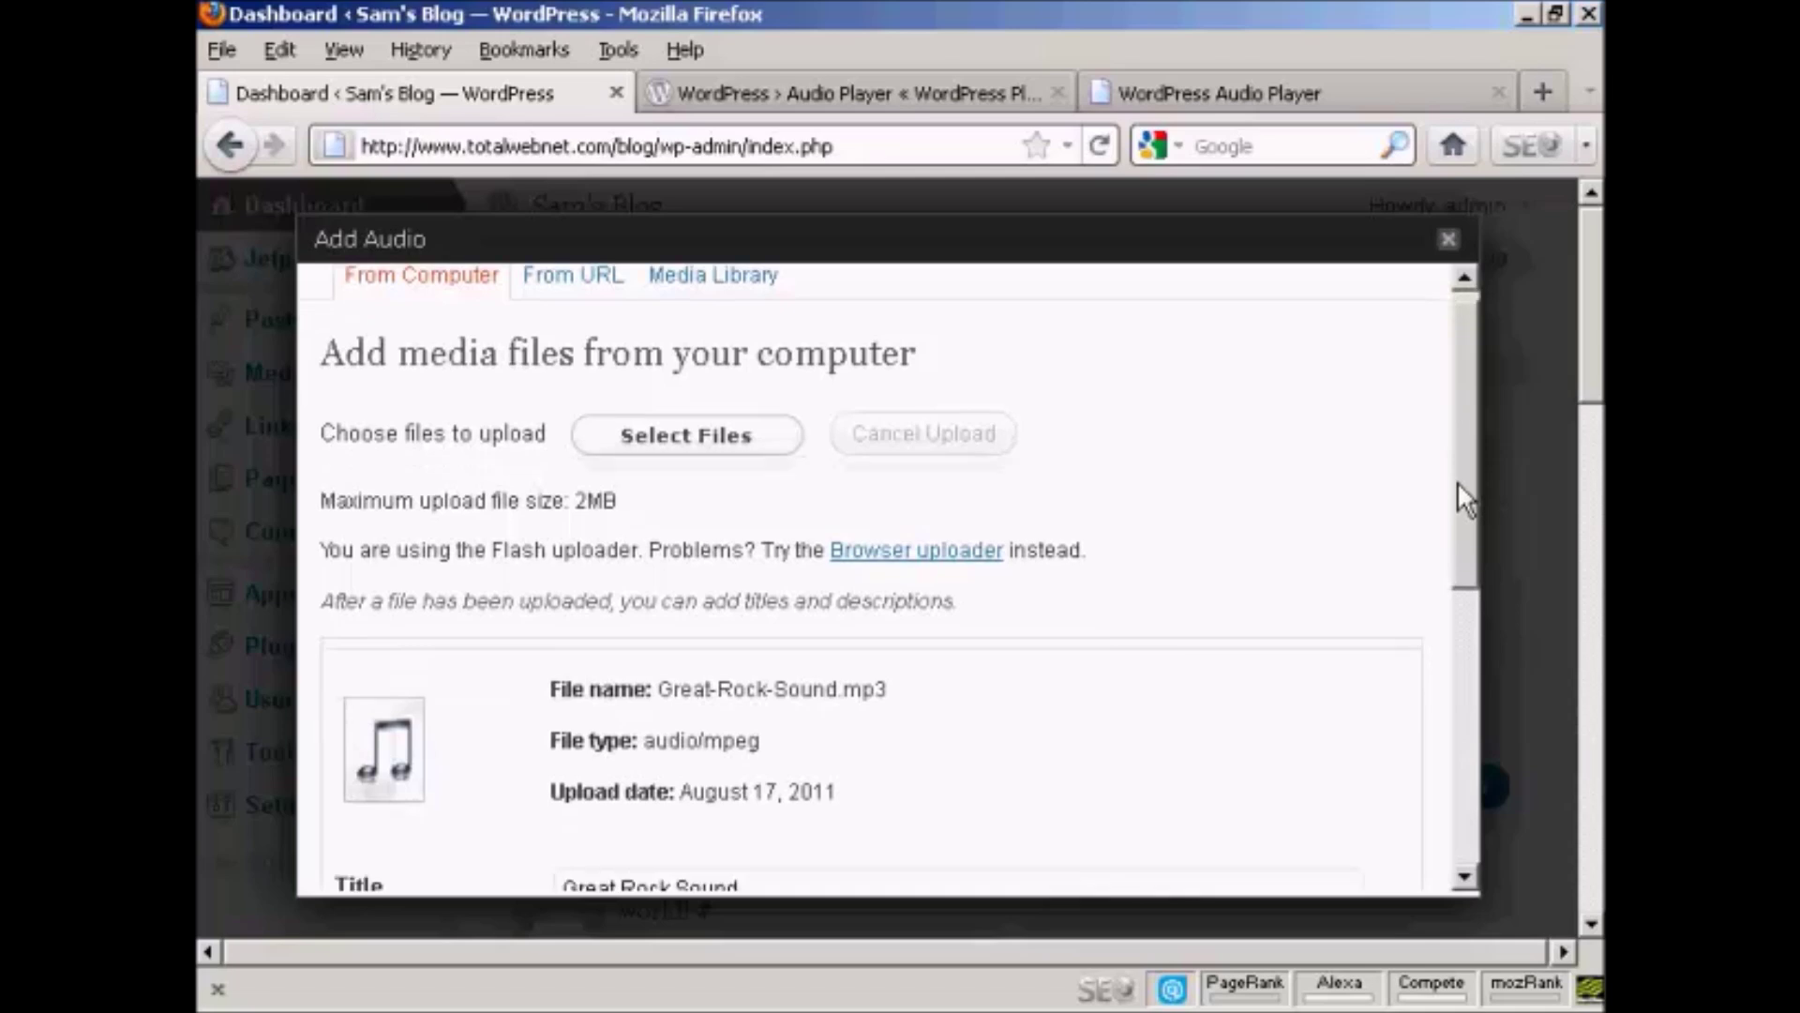
- Describe the track as 'Heard this band last night' and set its link to the audio player shortcode
drag(1457, 481, 1455, 594)
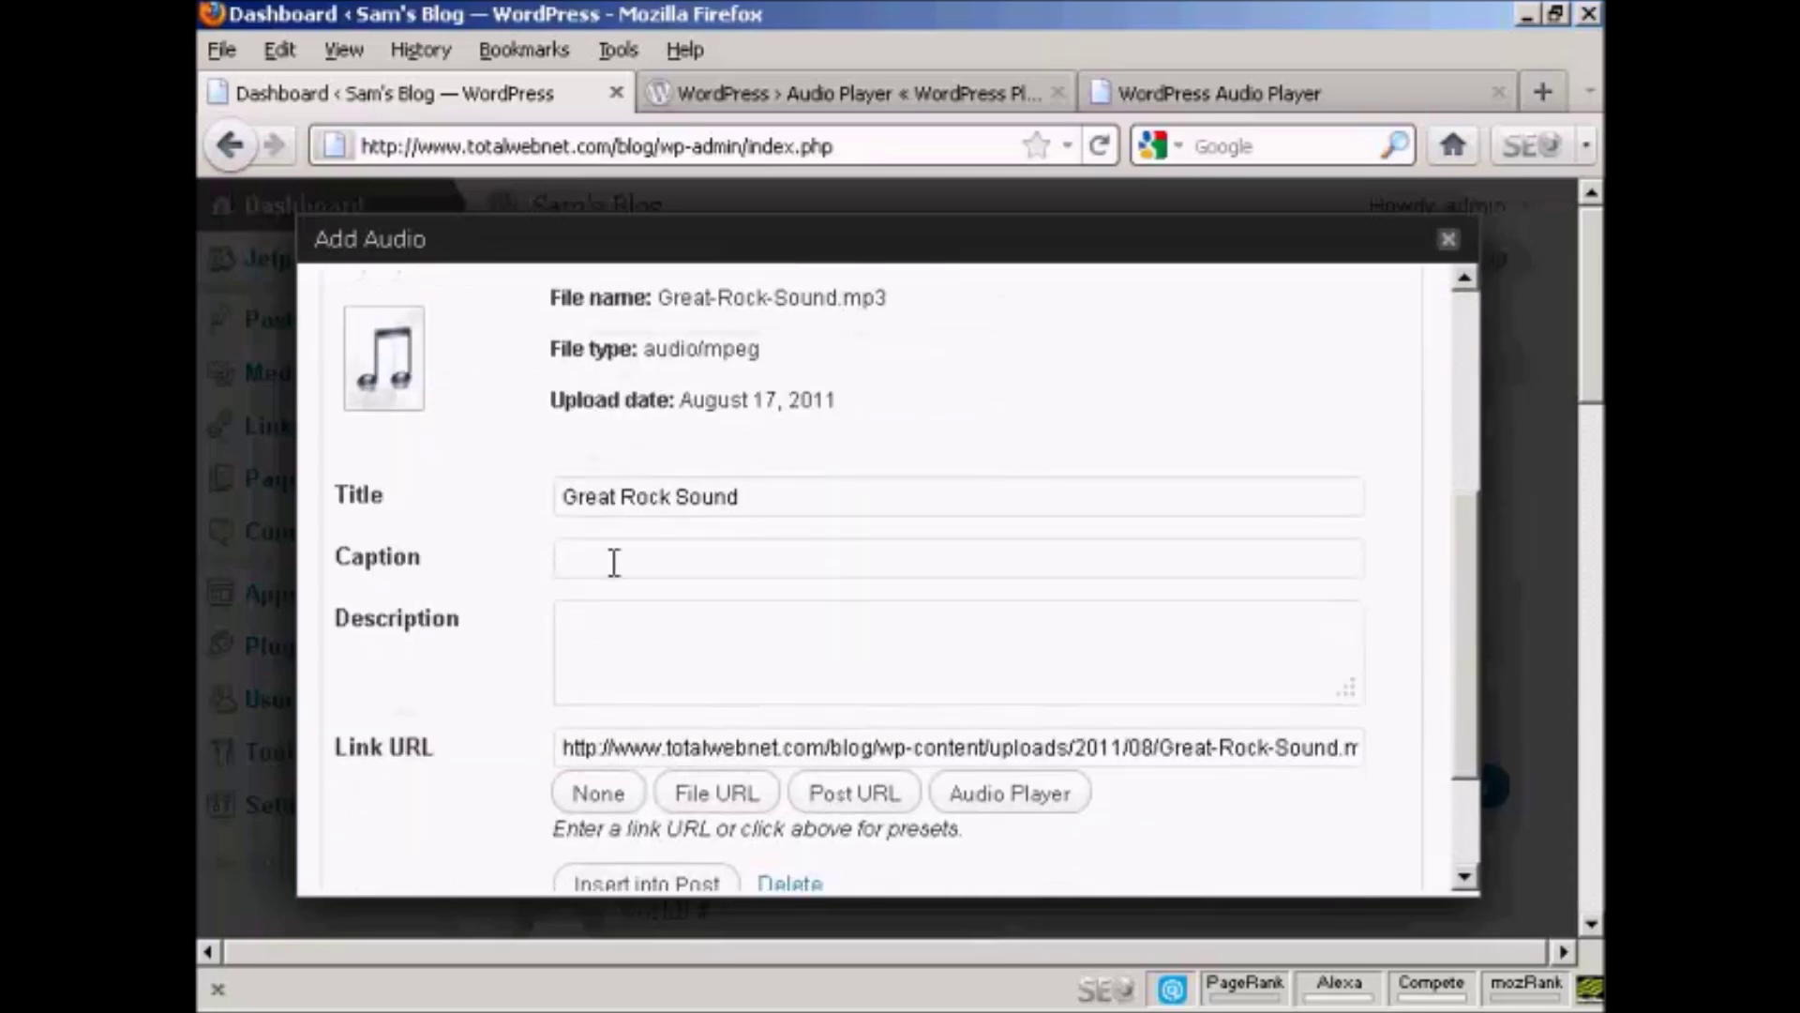
click(601, 631)
text(Heard this band)
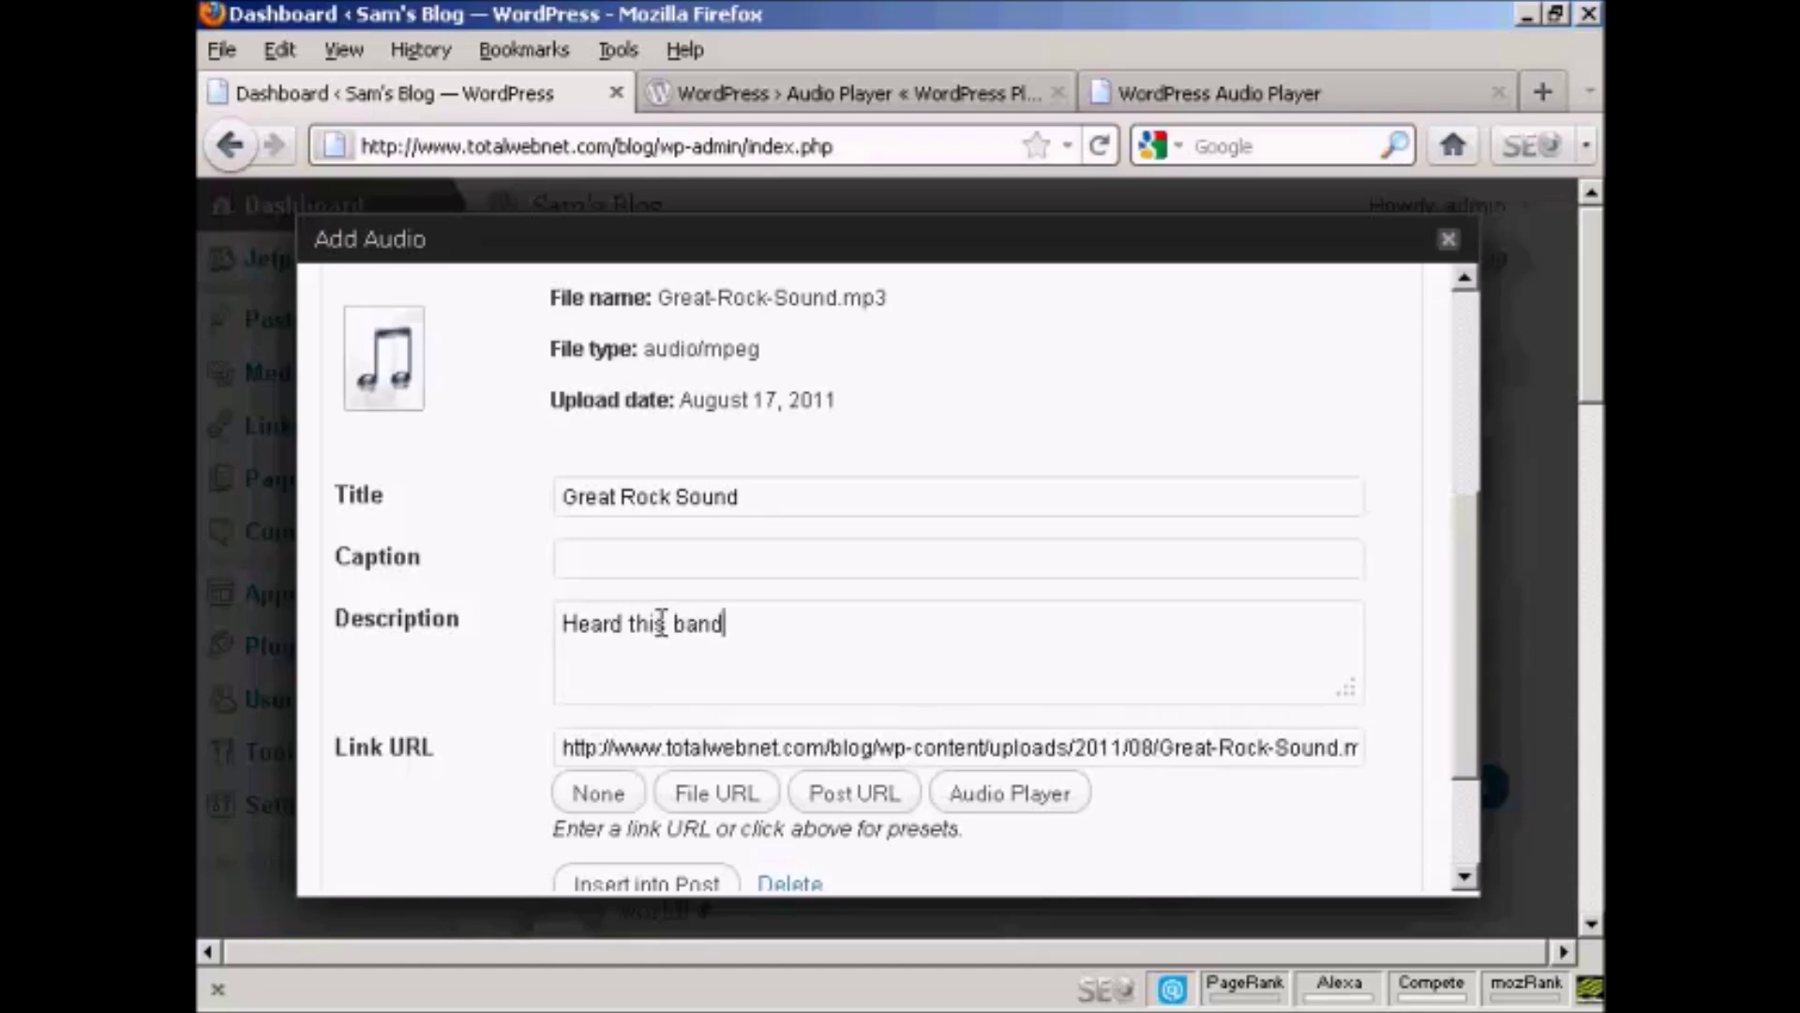
text( last night)
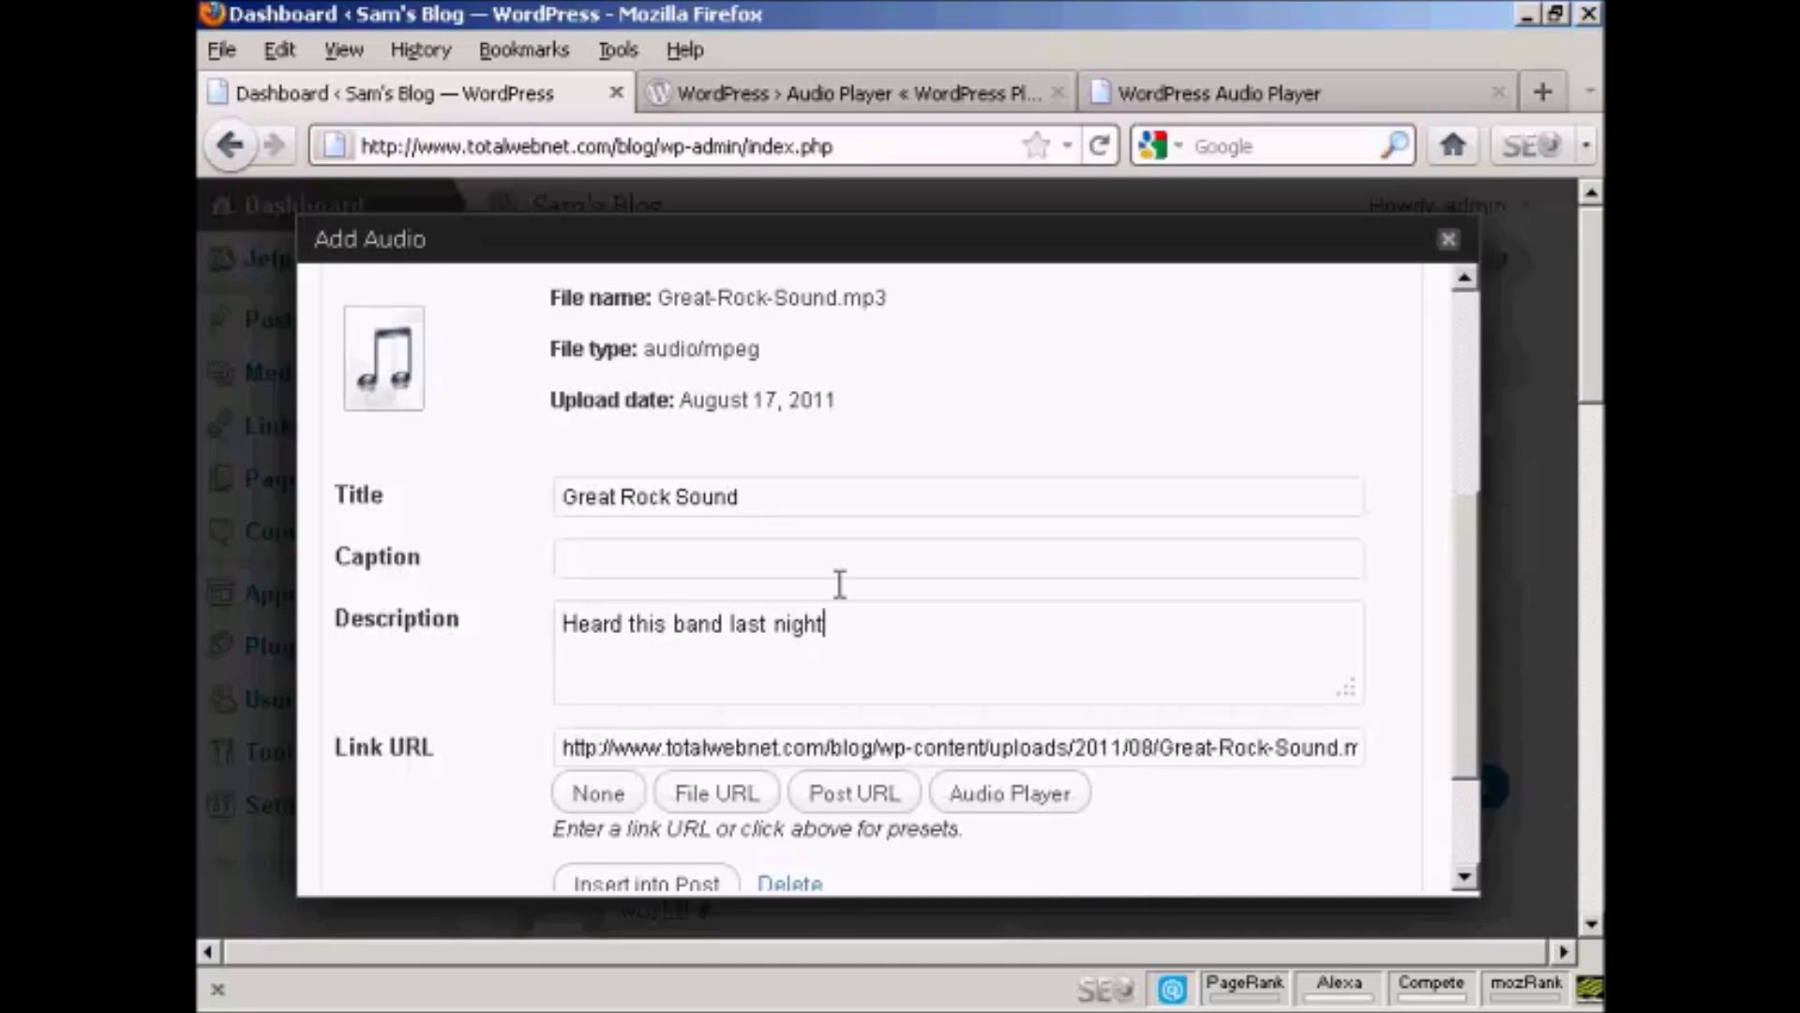
drag(1470, 614, 1472, 633)
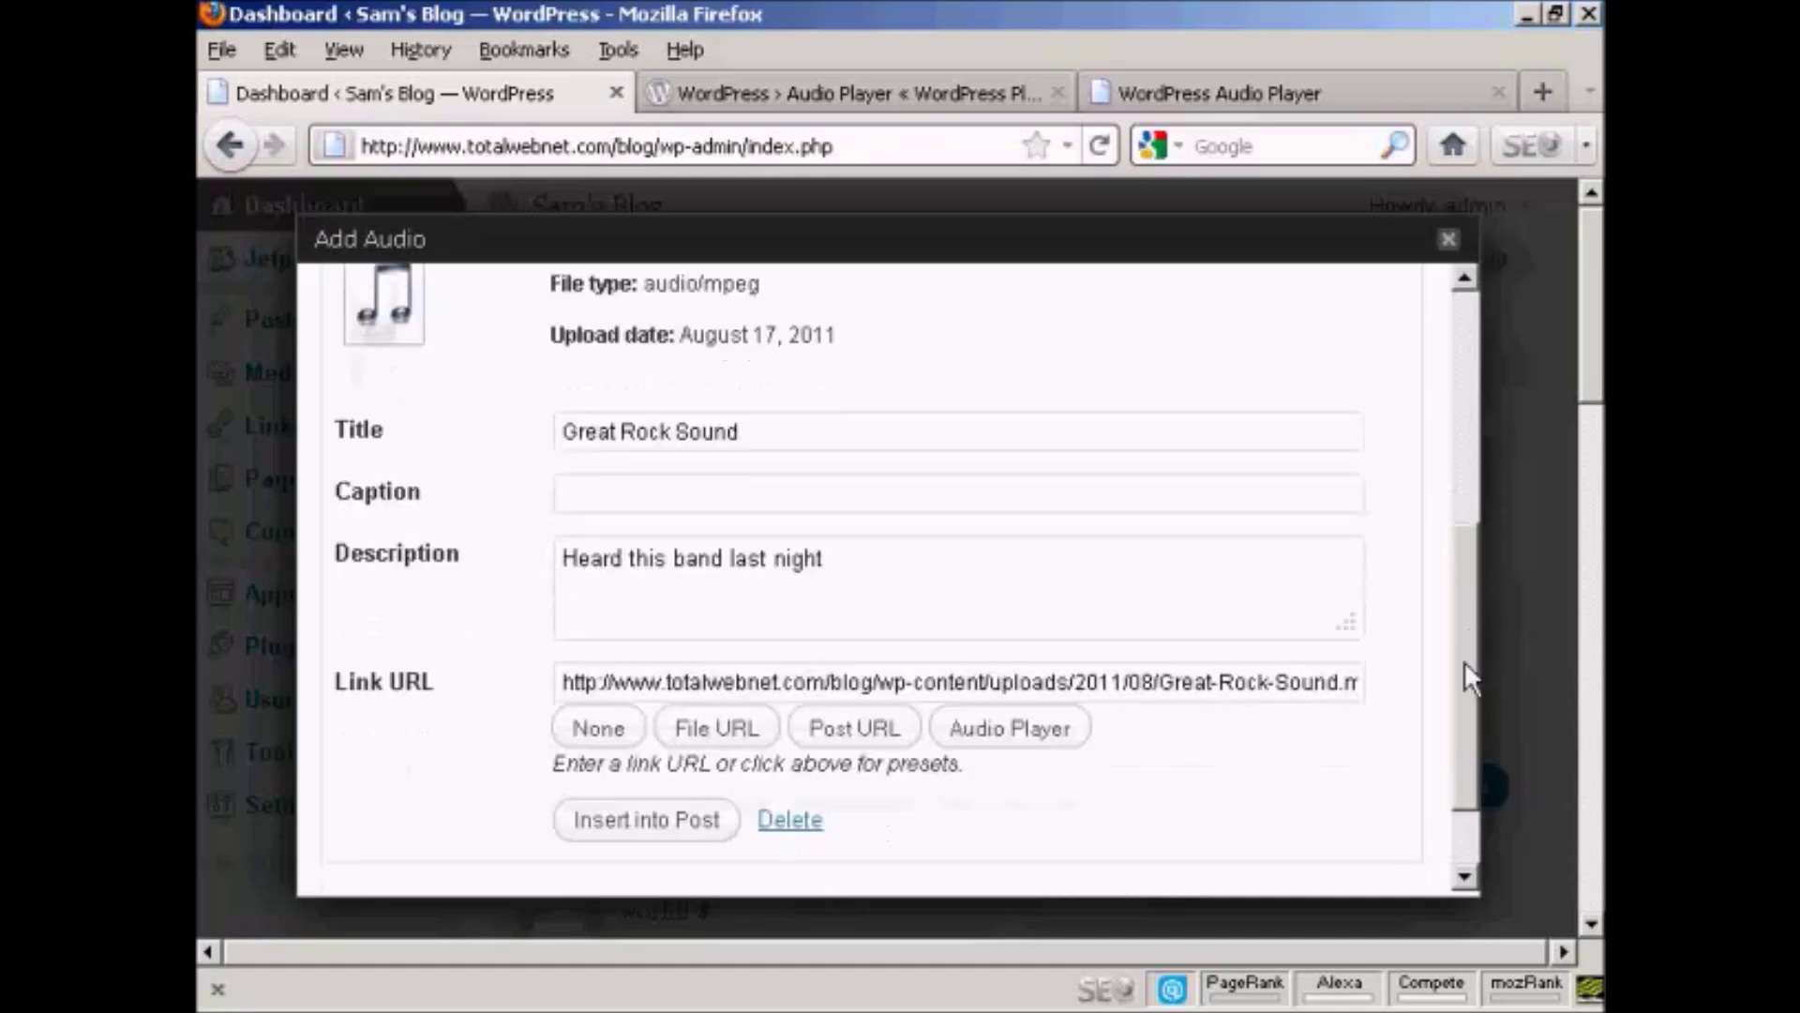
scroll(1463, 666, down, 2)
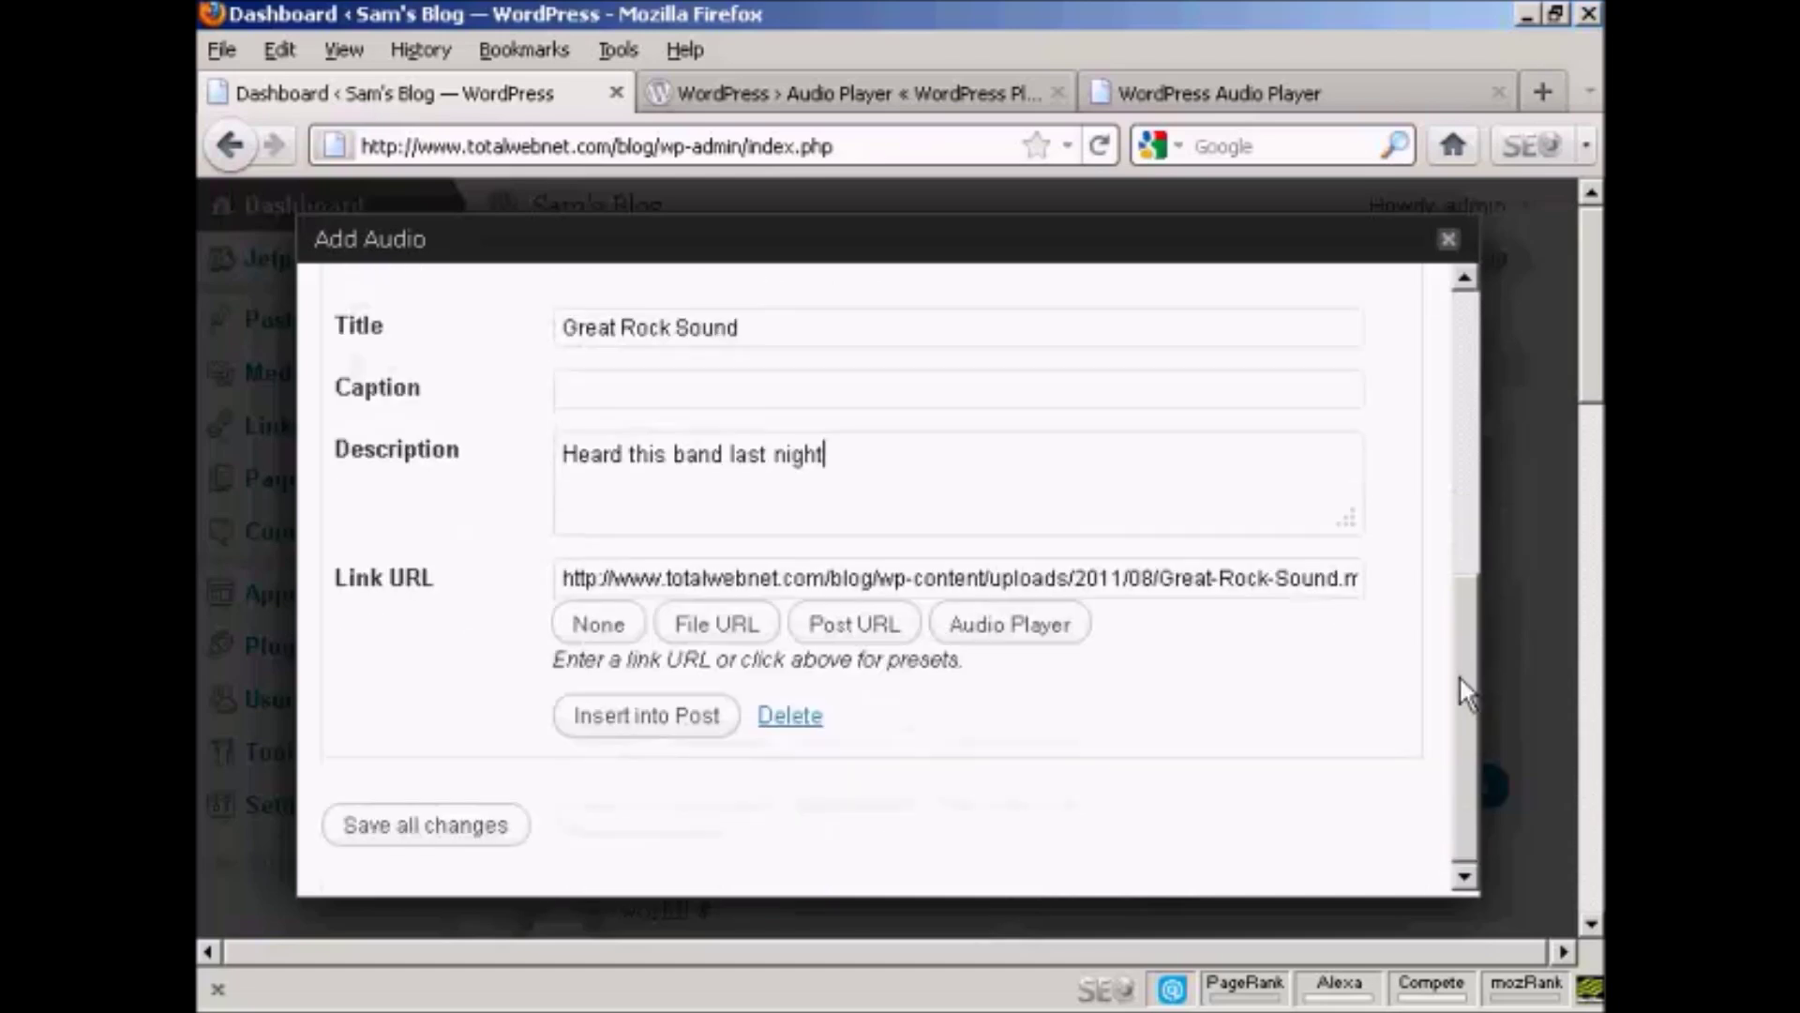
click(1025, 627)
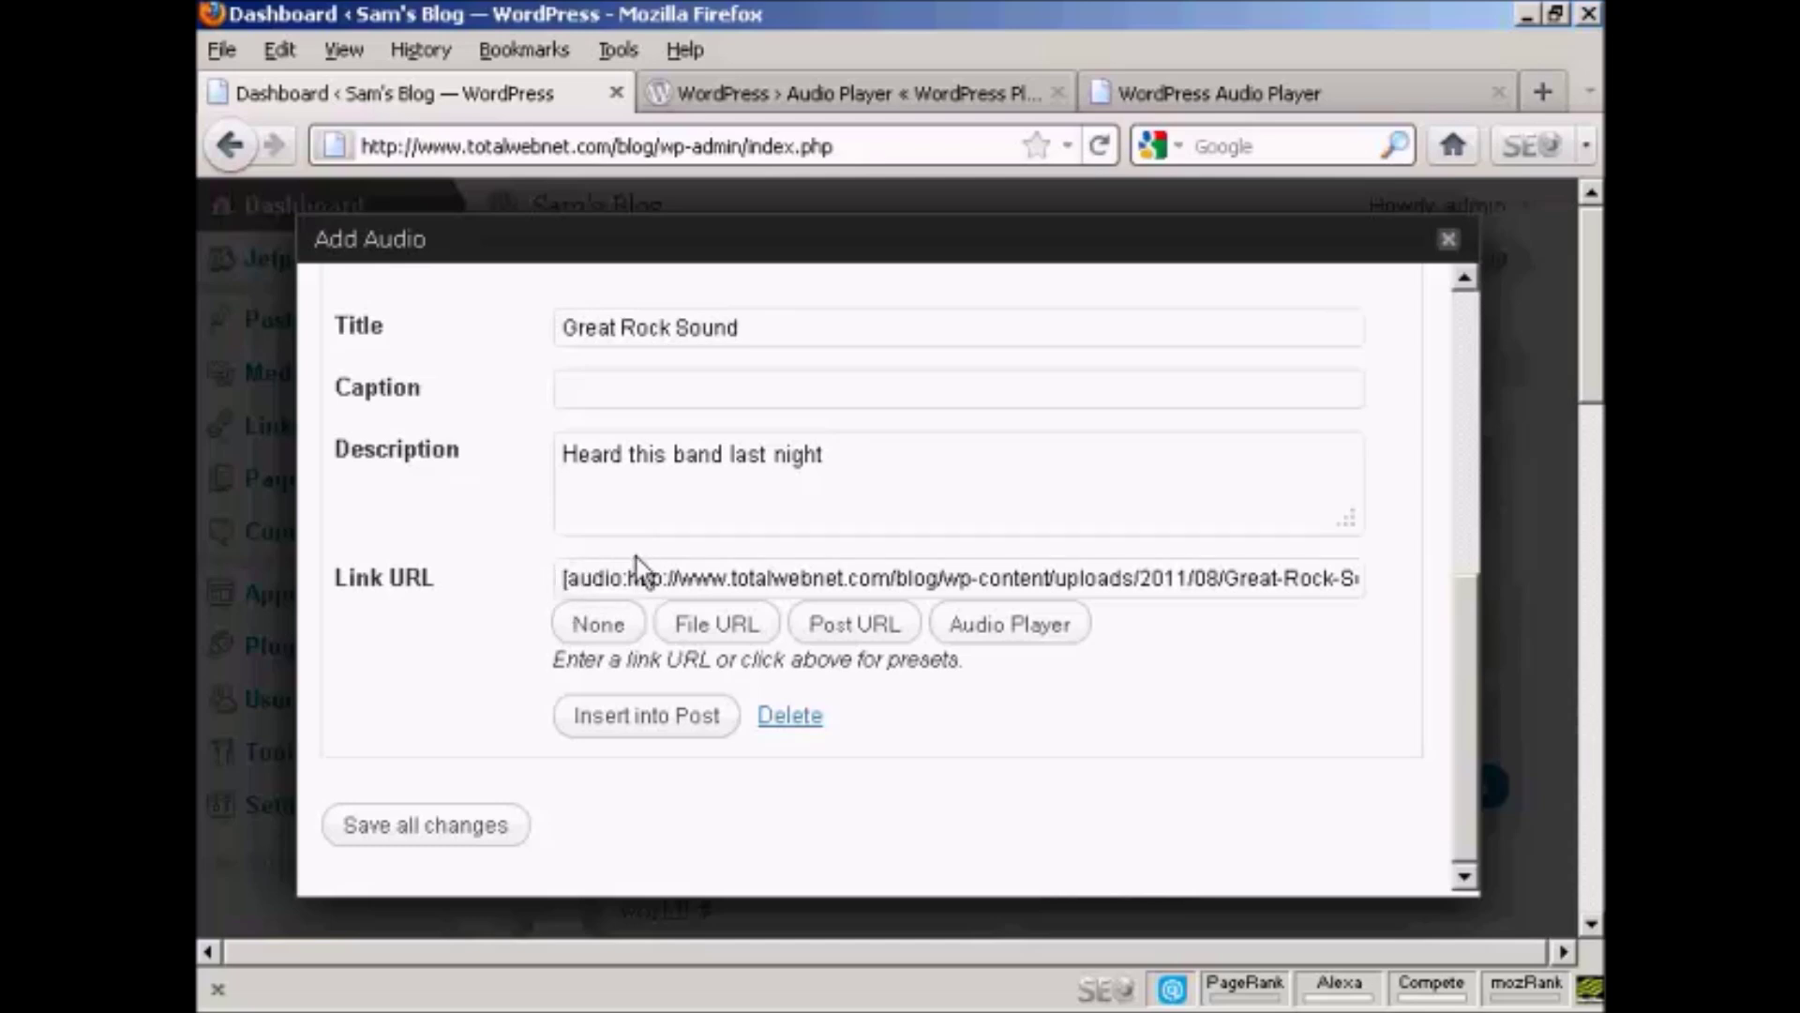
- Insert the Great Rock Sound player into the Great new band post, publish it, and view it
click(659, 720)
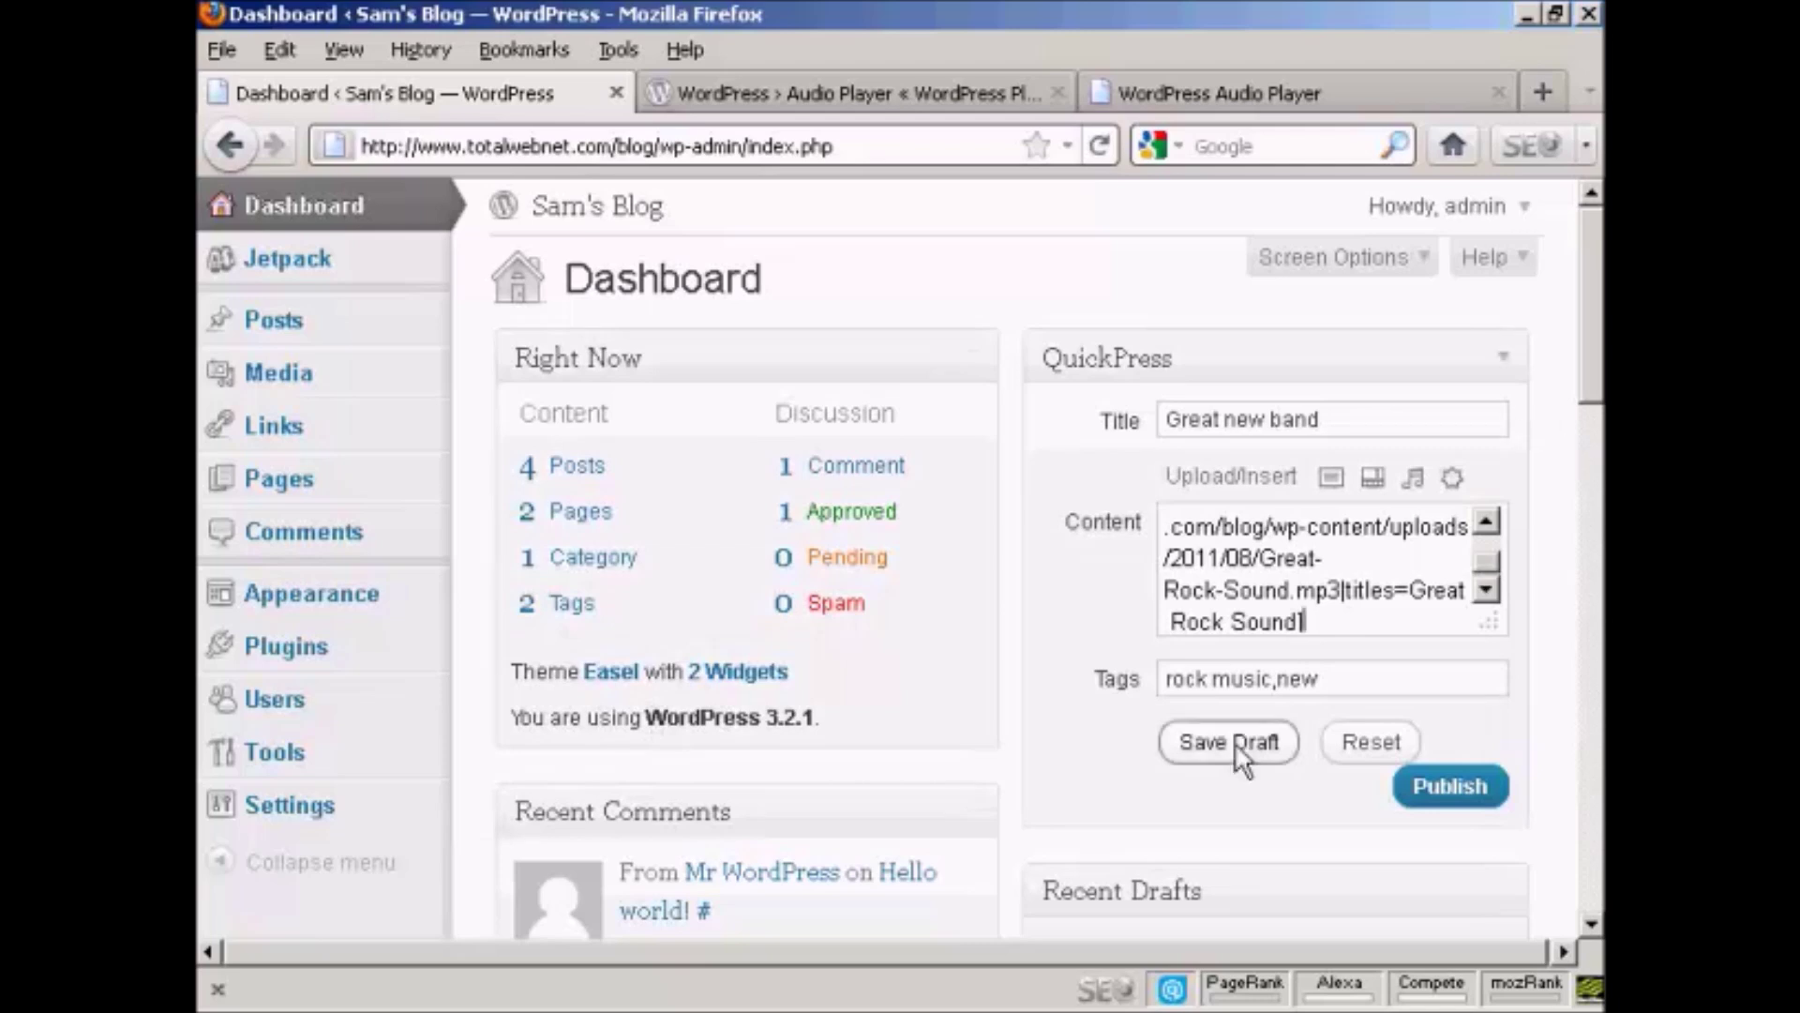
click(1468, 790)
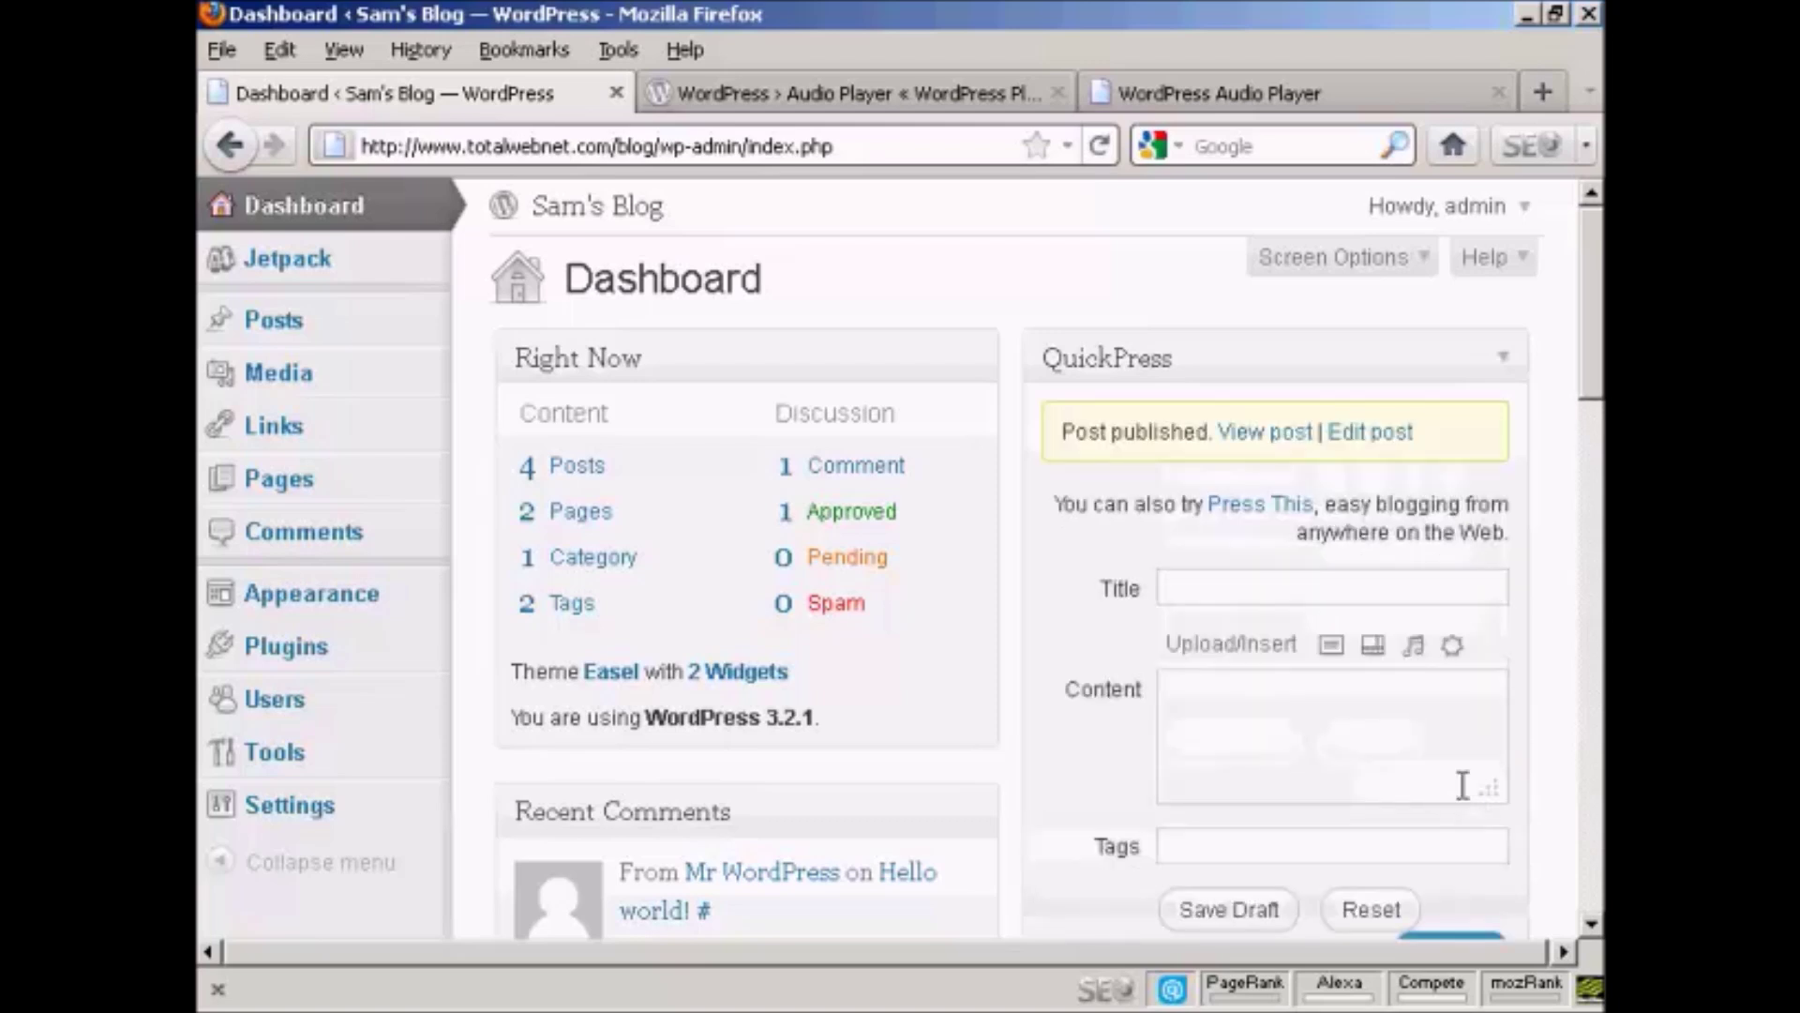
click(1274, 458)
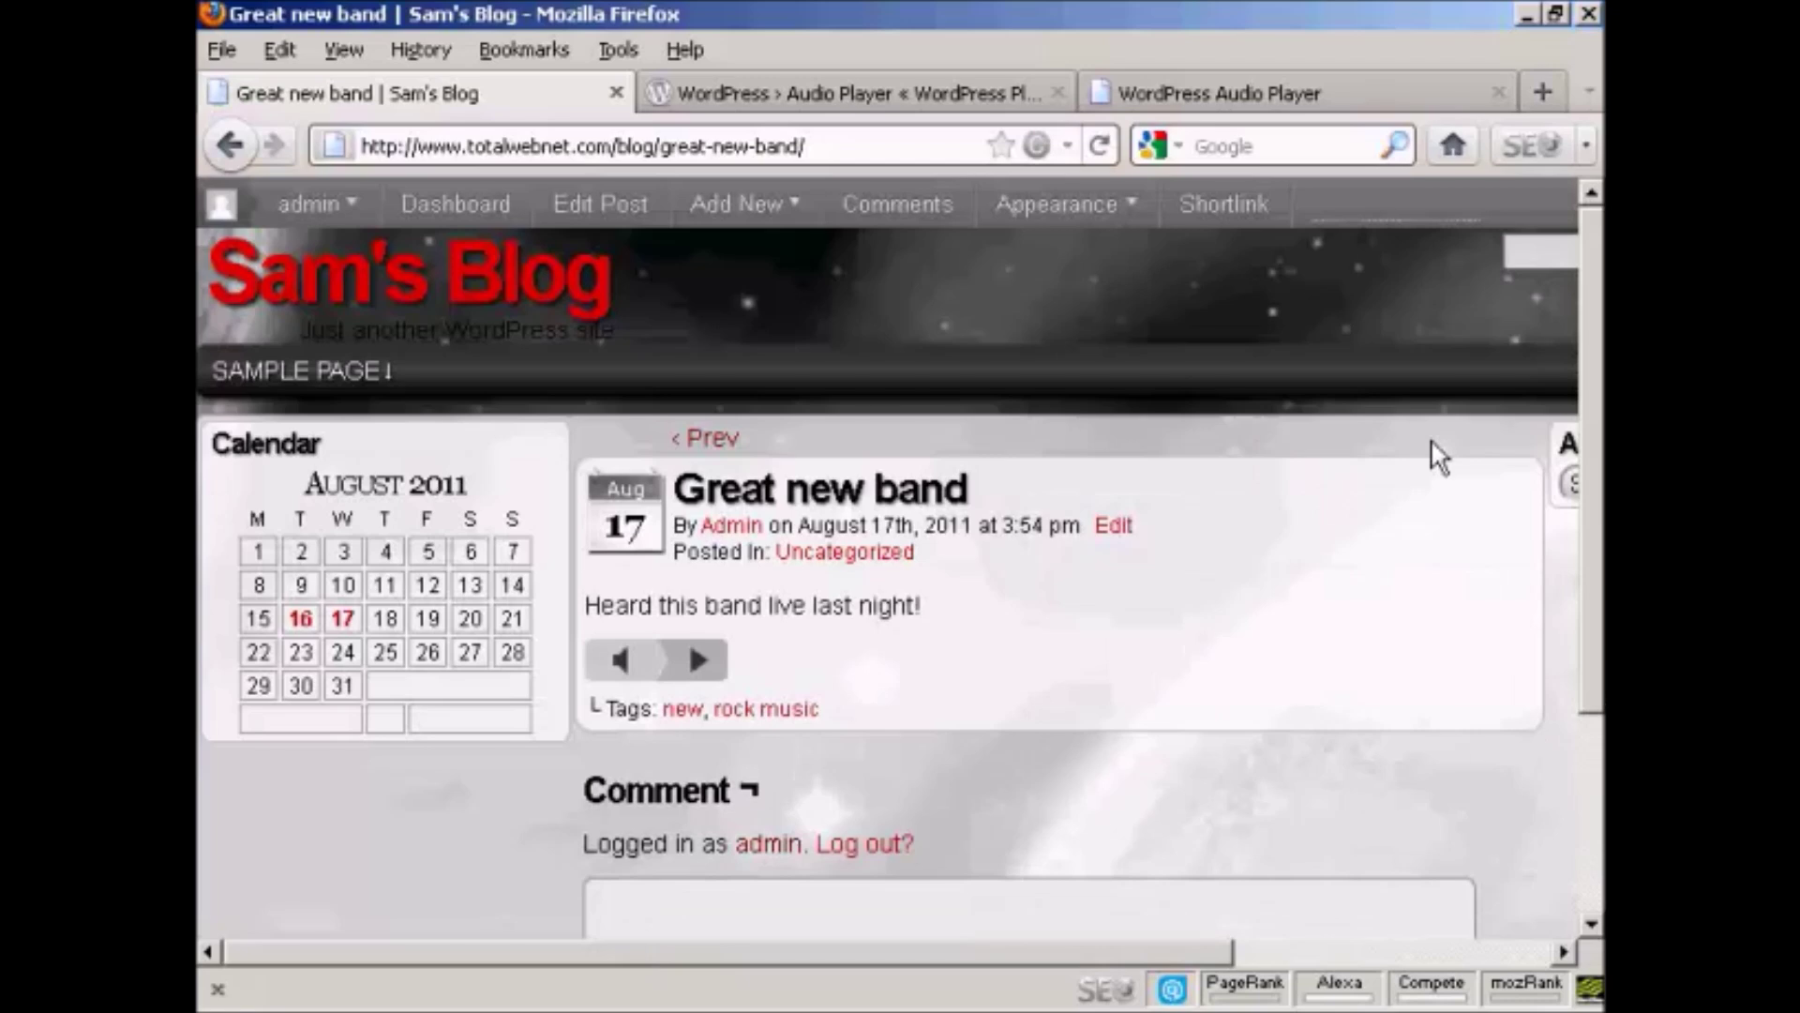
- Play the Great Rock Sound track on the published post, stopping it at 0:06
scroll(1564, 497, down, 2)
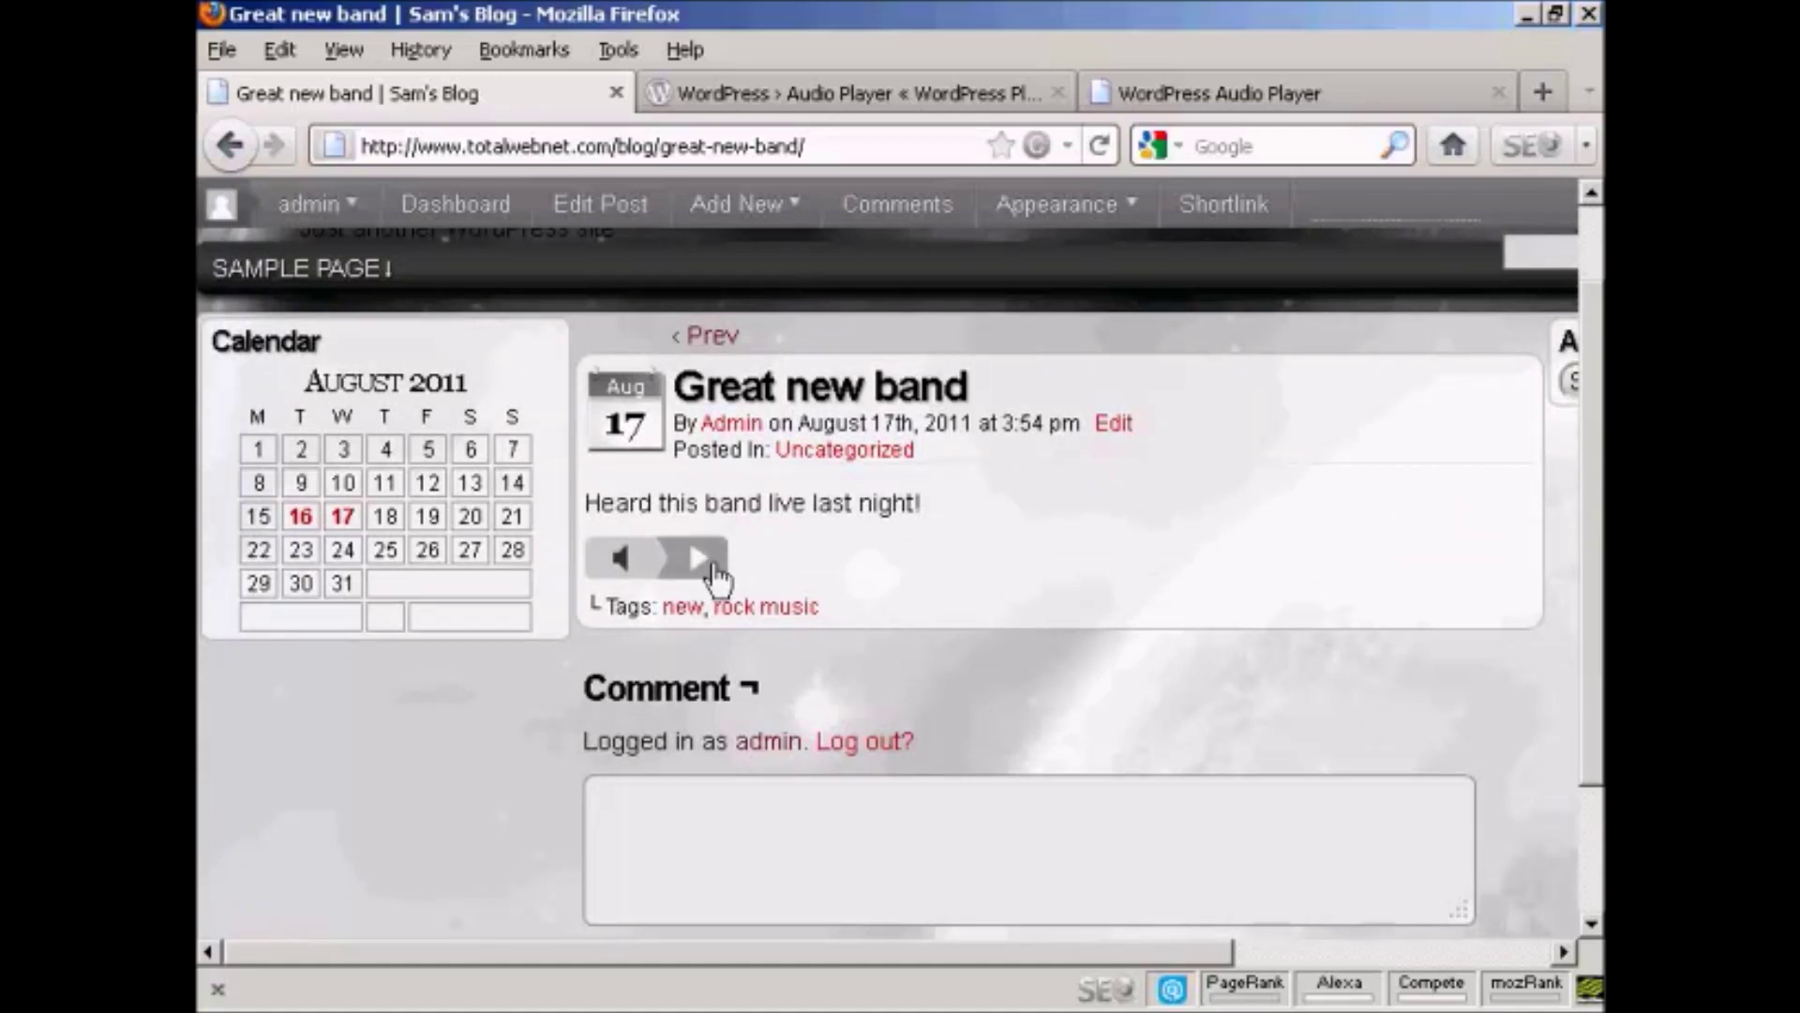
click(696, 560)
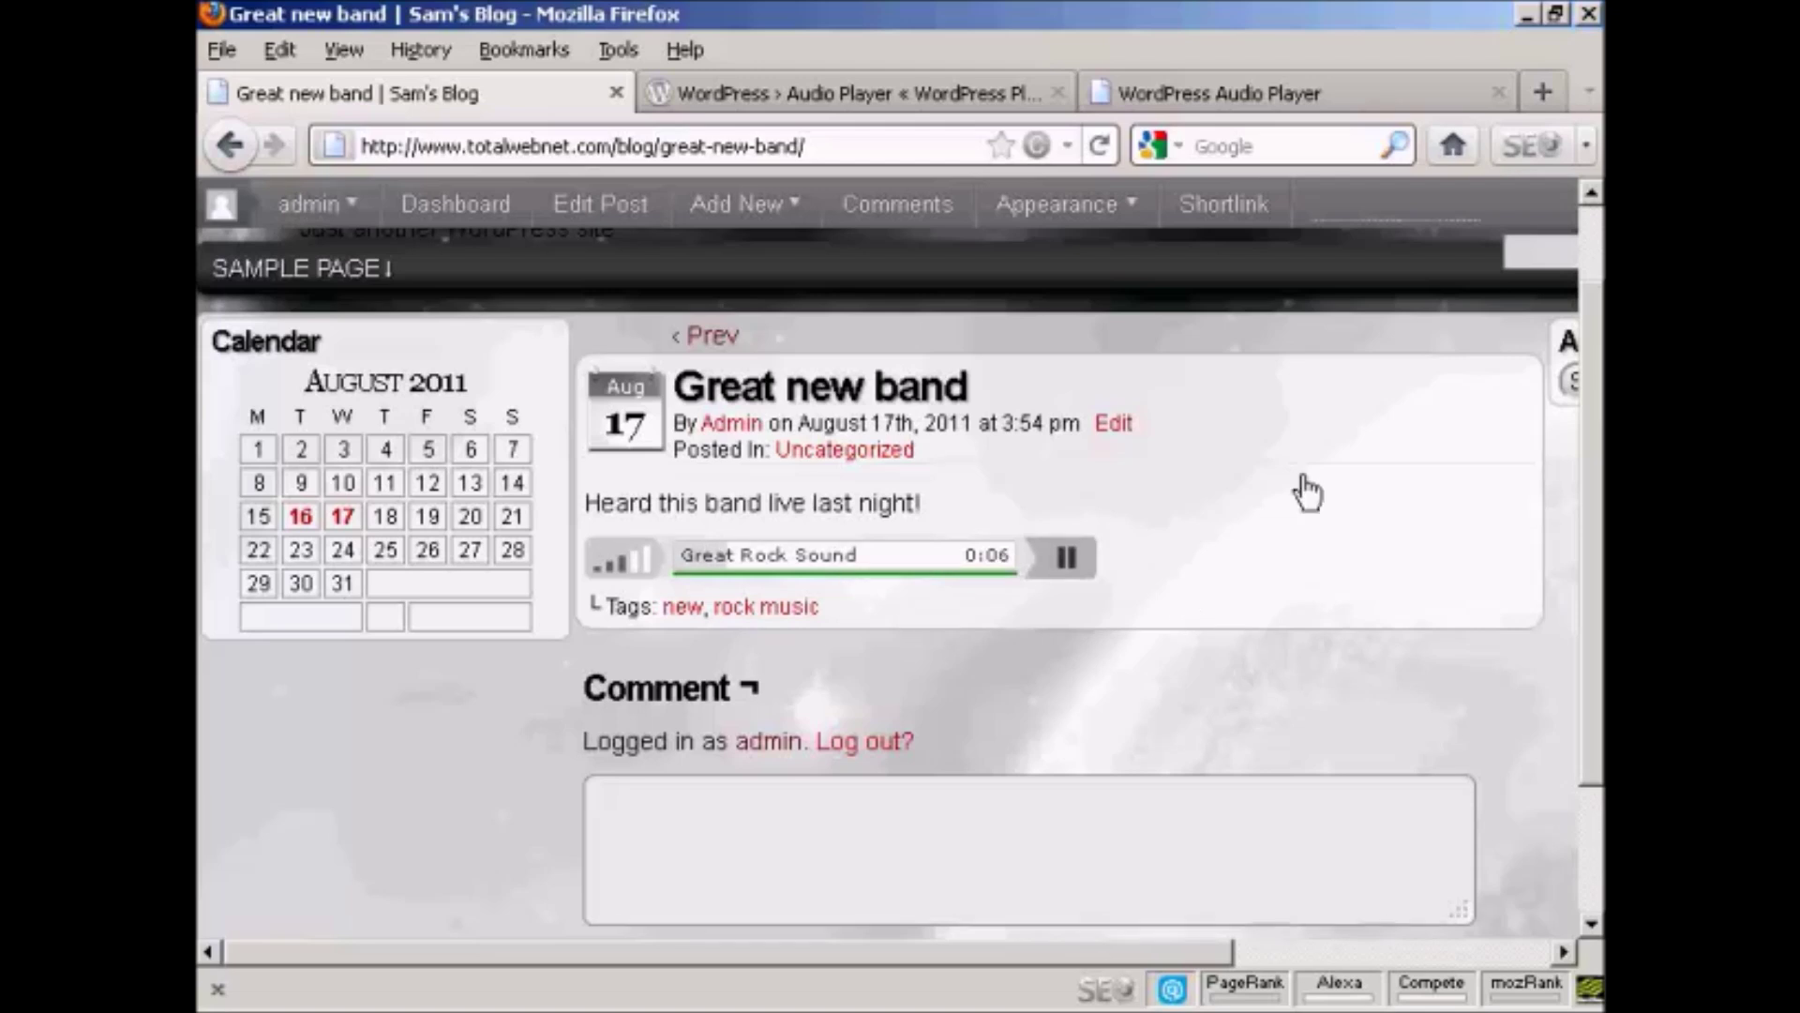
click(1072, 563)
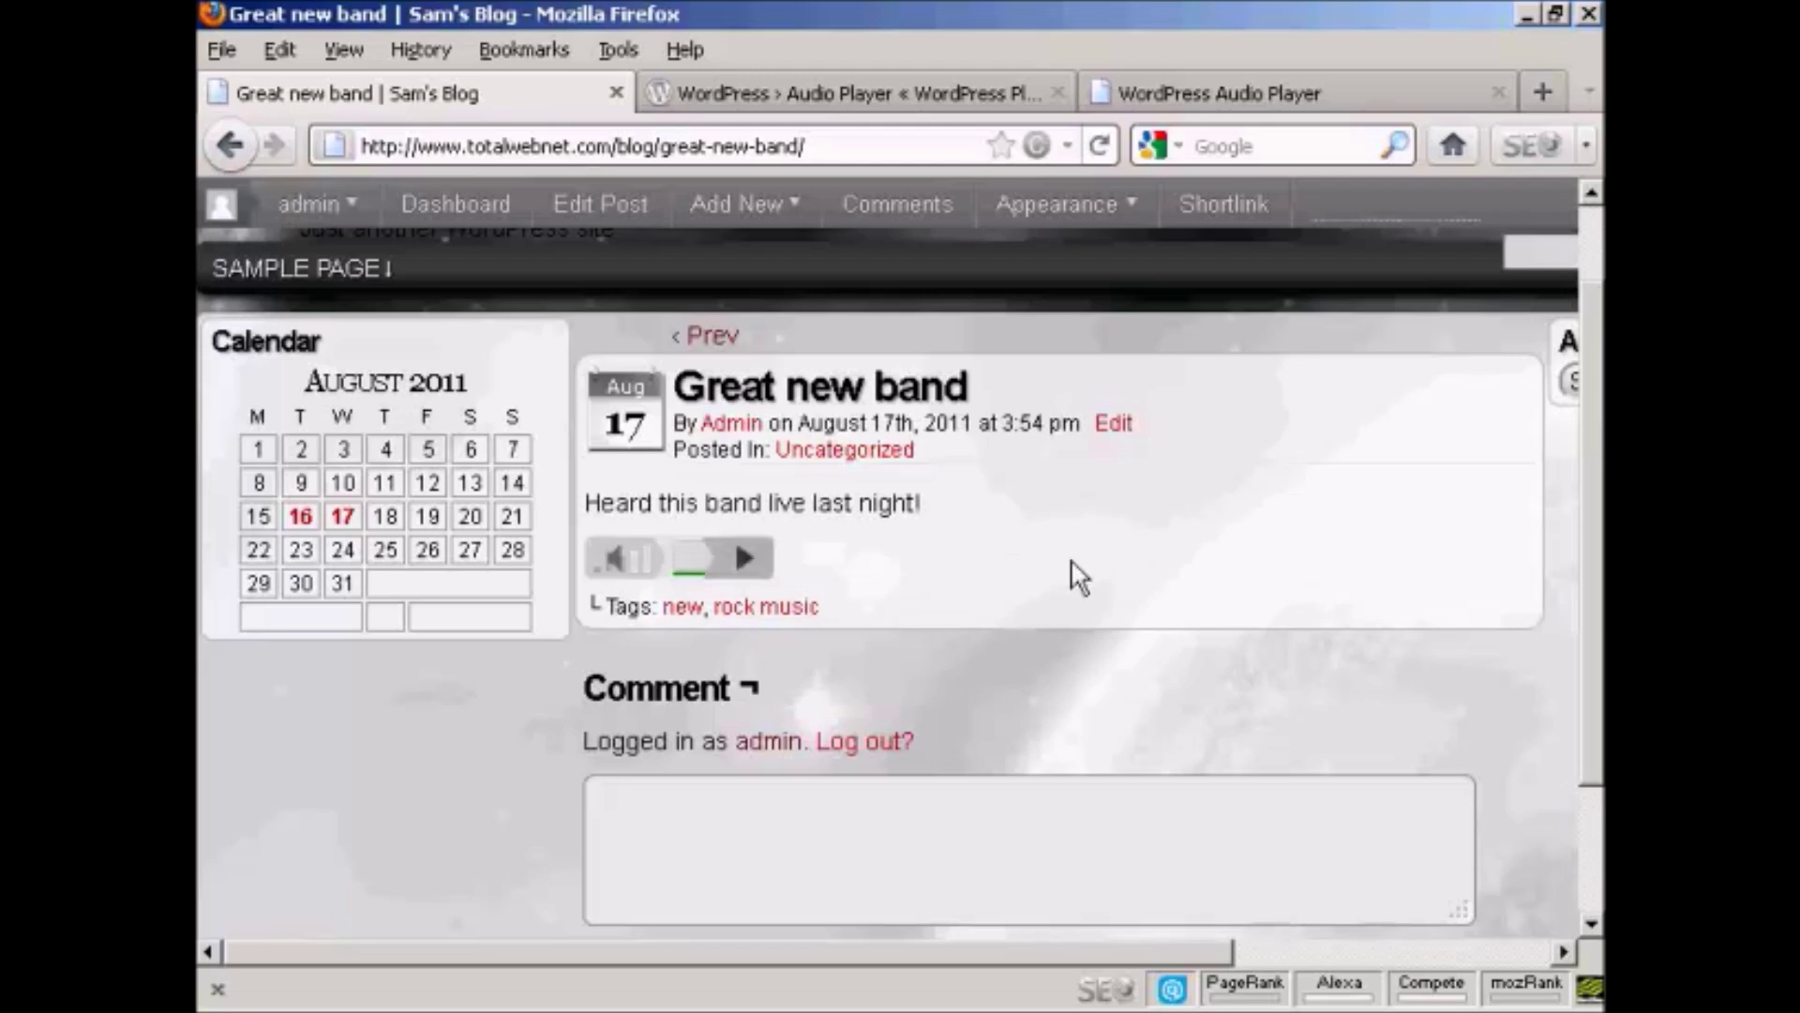